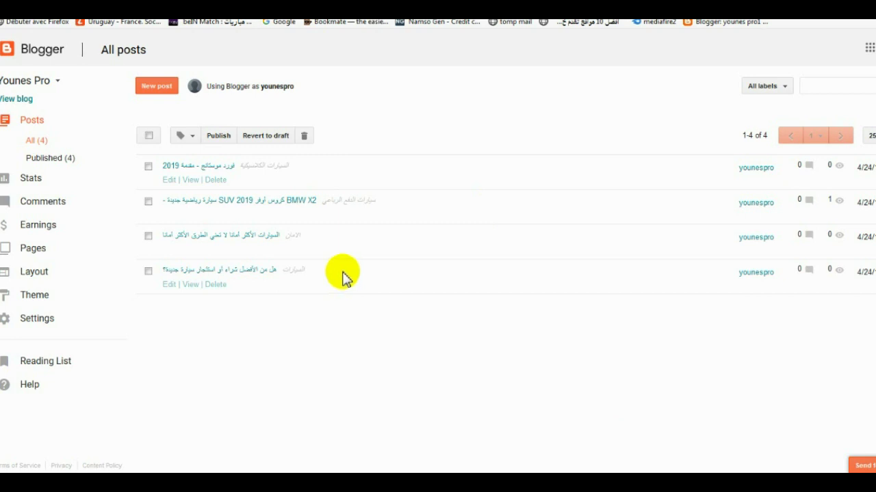
Step: Create a new blog post with "kjh" as its body text and leave the title empty
{"action": "left_click", "coordinate": [155, 87]}
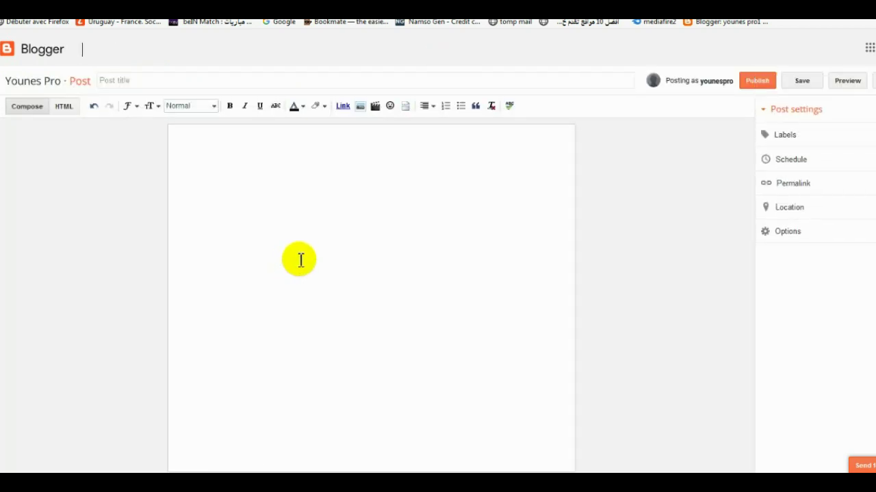
{"action": "left_click", "coordinate": [333, 145]}
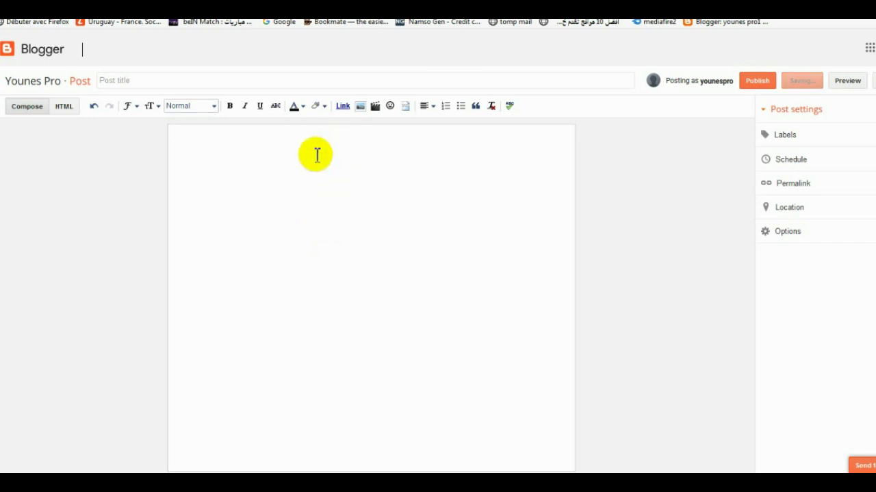
{"action": "type", "text": "kjh"}
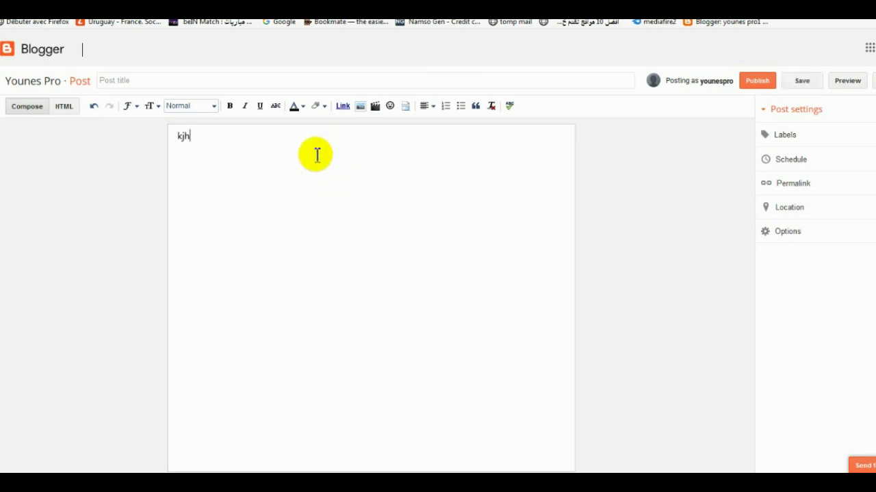
{"action": "left_click", "coordinate": [156, 81]}
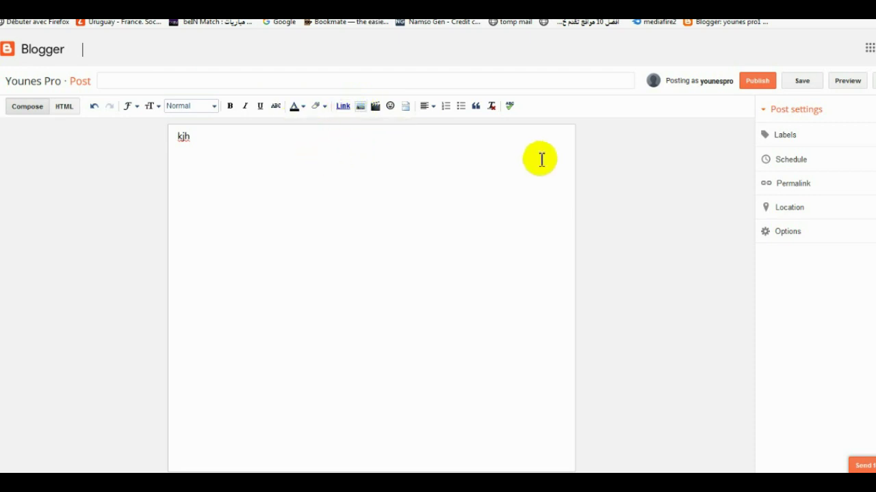
Step: Assign the label "السيارات الكلاسيكية" to the new post, comparing it with the category names in the blog's navigation menu
{"action": "left_click", "coordinate": [790, 139]}
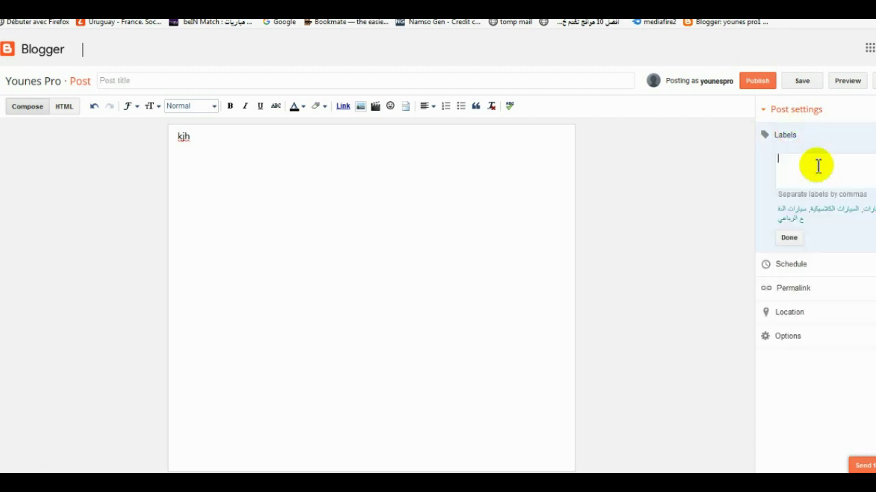
{"action": "right_click", "coordinate": [816, 167]}
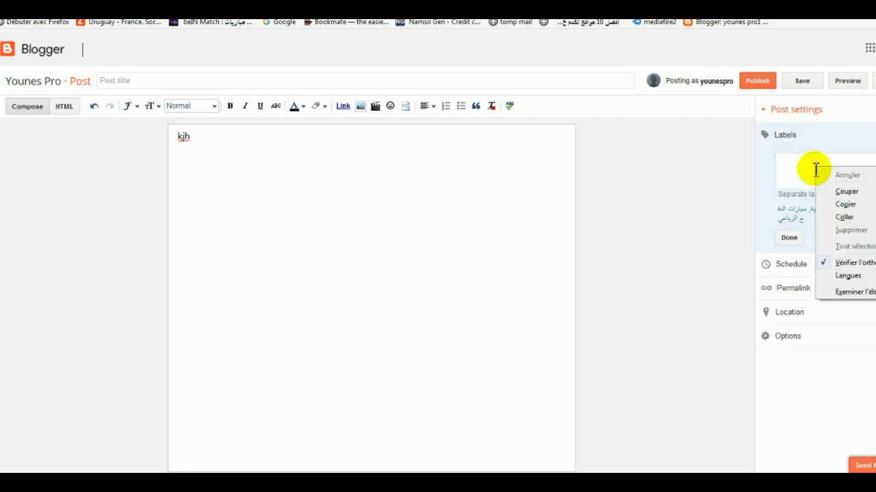
{"action": "left_click", "coordinate": [846, 217]}
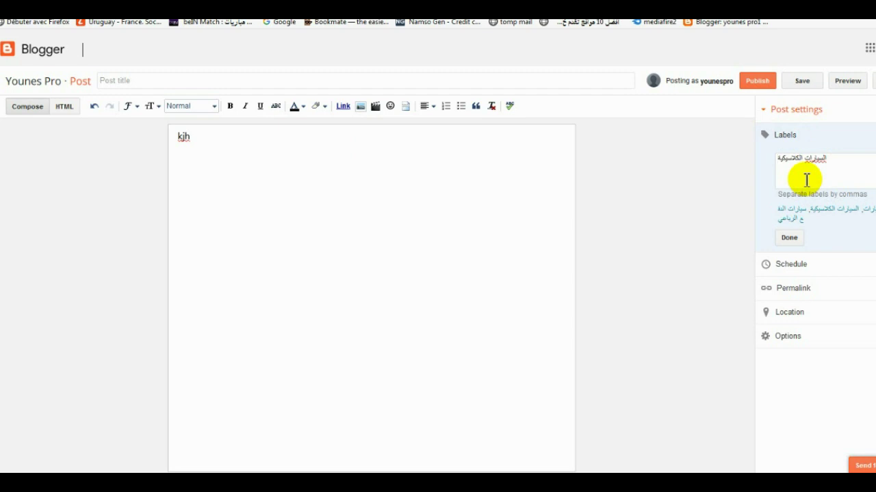
{"action": "left_click", "coordinate": [260, 21]}
{"action": "mouse_move", "coordinate": [755, 168]}
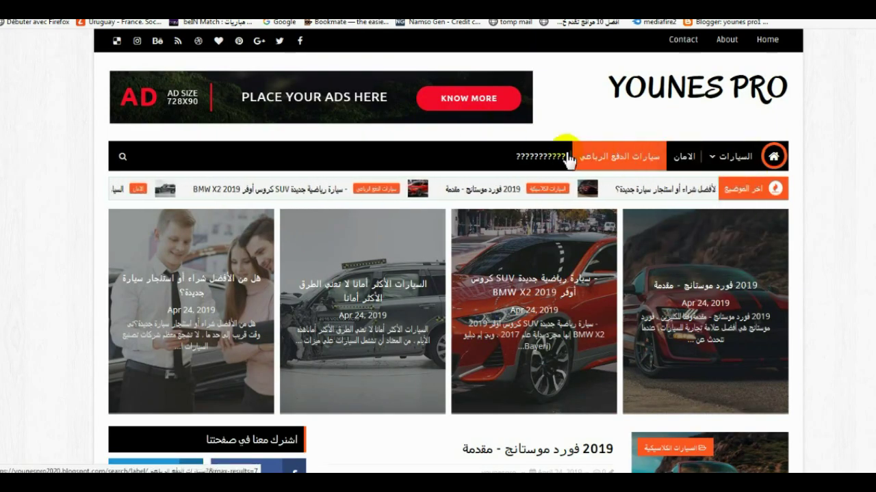
{"action": "left_click", "coordinate": [410, 17]}
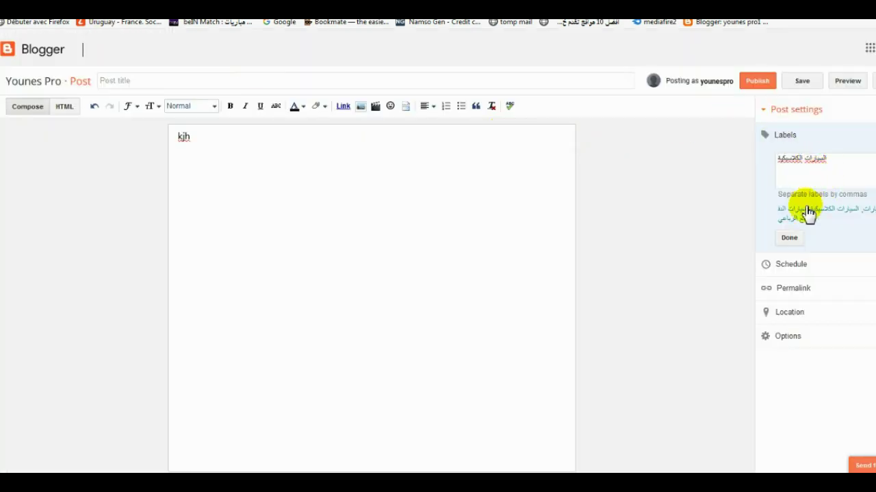
{"action": "left_click", "coordinate": [790, 238]}
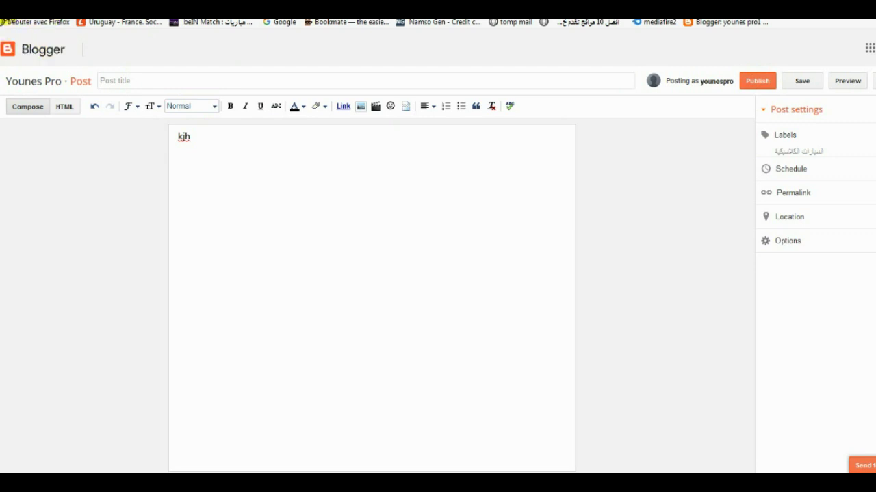
Step: Leave the post editor and delete the "kjh" draft from the post list
{"action": "left_click", "coordinate": [10, 22]}
{"action": "left_click", "coordinate": [454, 217]}
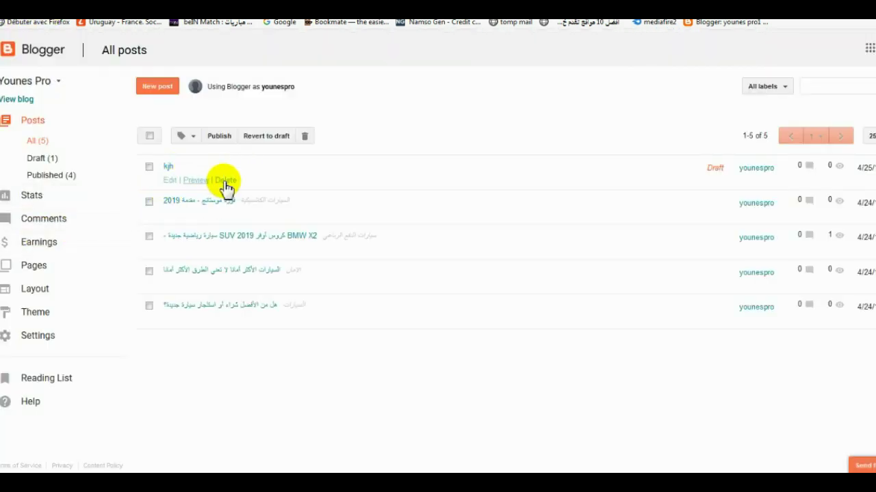
{"action": "left_click", "coordinate": [227, 182]}
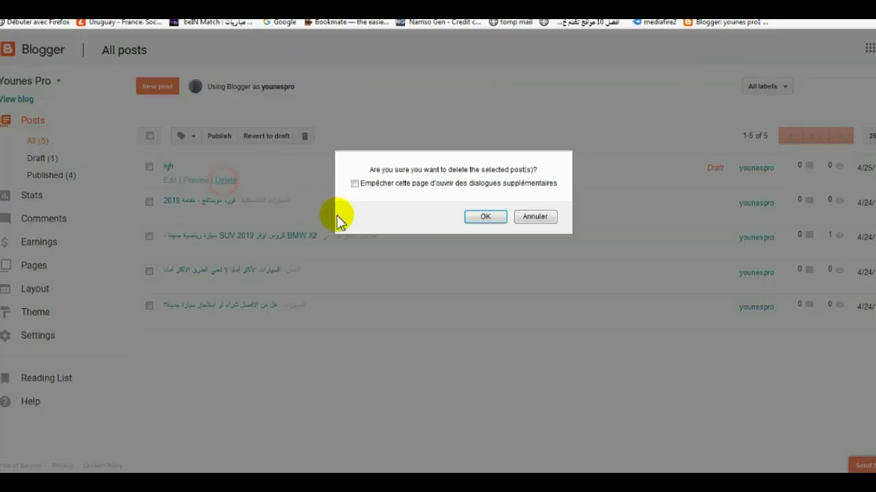
{"action": "left_click", "coordinate": [474, 216]}
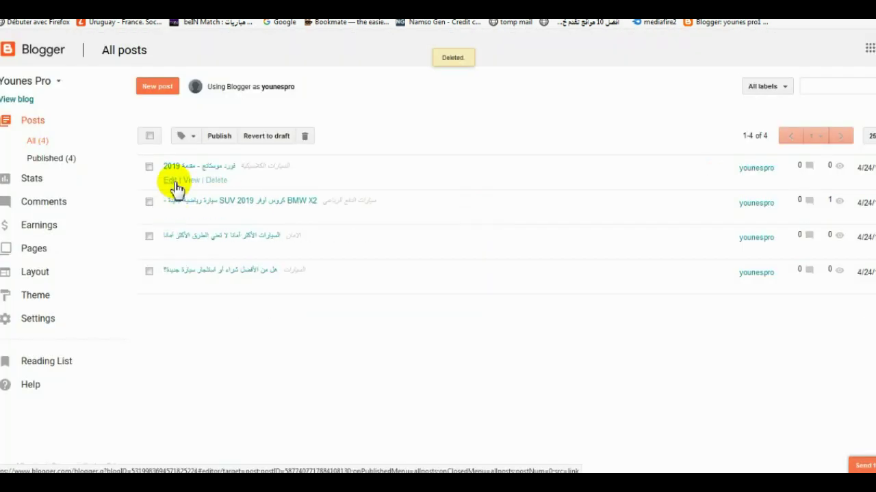
Step: Open the 2019 Ford Mustang post for editing, review its image, text and label, and update it
{"action": "left_click", "coordinate": [170, 180]}
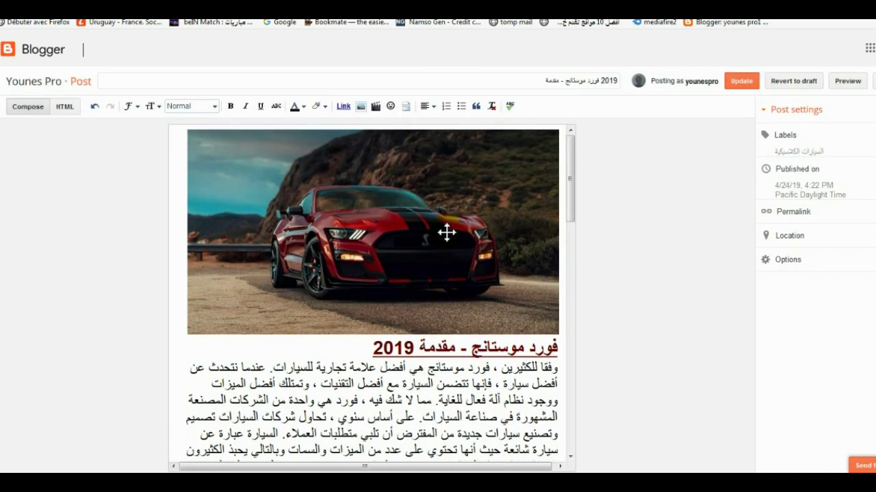
{"action": "scroll", "coordinate": [396, 294], "scroll_direction": "down", "scroll_amount": 3}
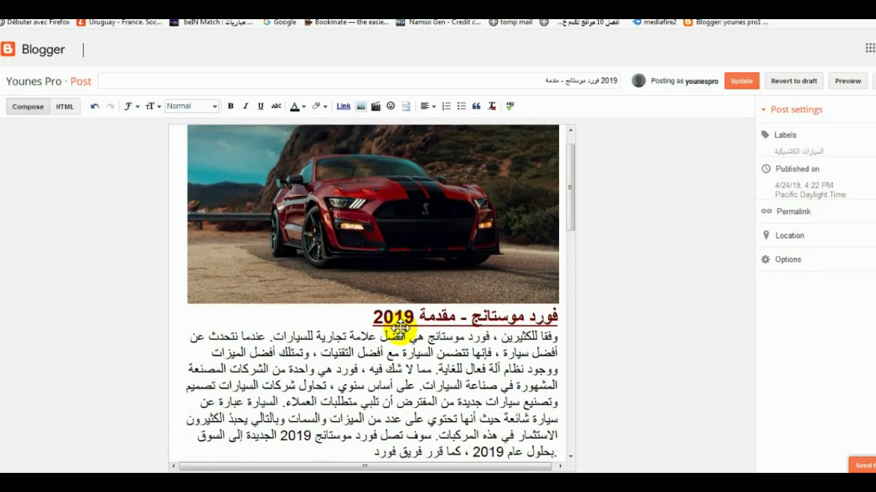
{"action": "scroll", "coordinate": [405, 318], "scroll_direction": "up", "scroll_amount": 3}
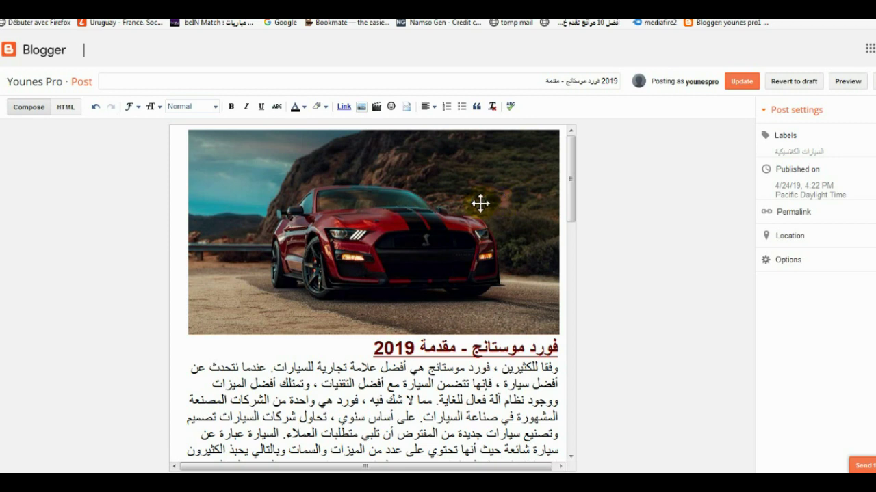
{"action": "left_click", "coordinate": [747, 82]}
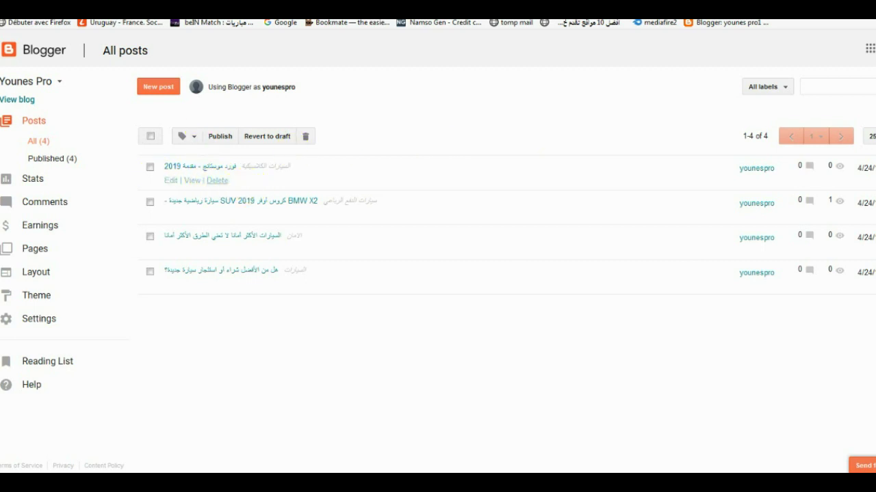
Step: Open the Main Menu gadget of the blog layout for editing and check its links against the live blog's navigation menu
{"action": "key", "text": "ctrl+Tab"}
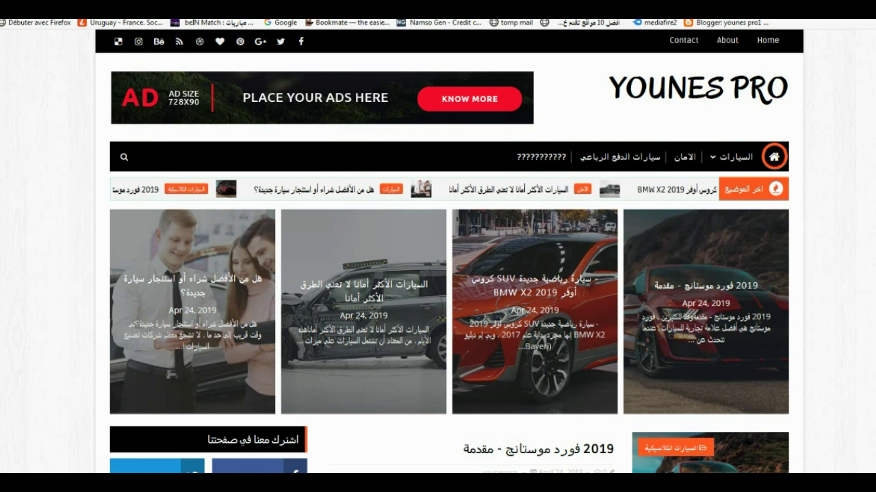
{"action": "key", "text": "ctrl+Tab"}
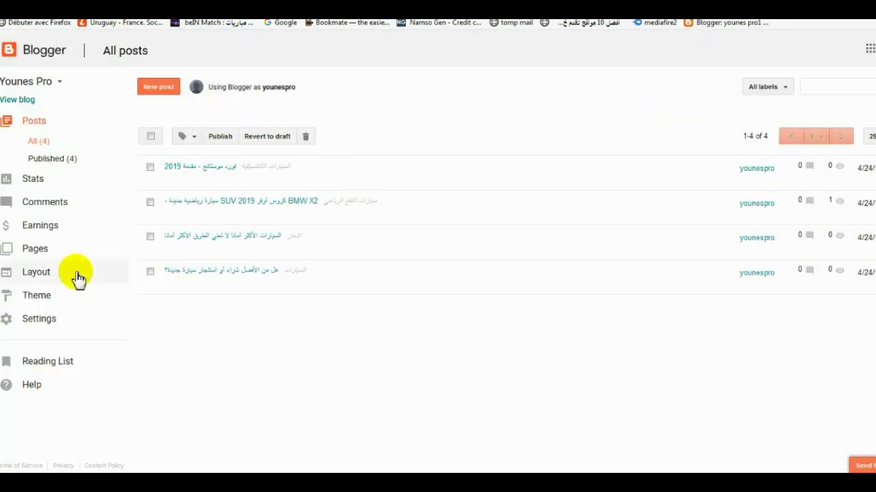
{"action": "left_click", "coordinate": [33, 273]}
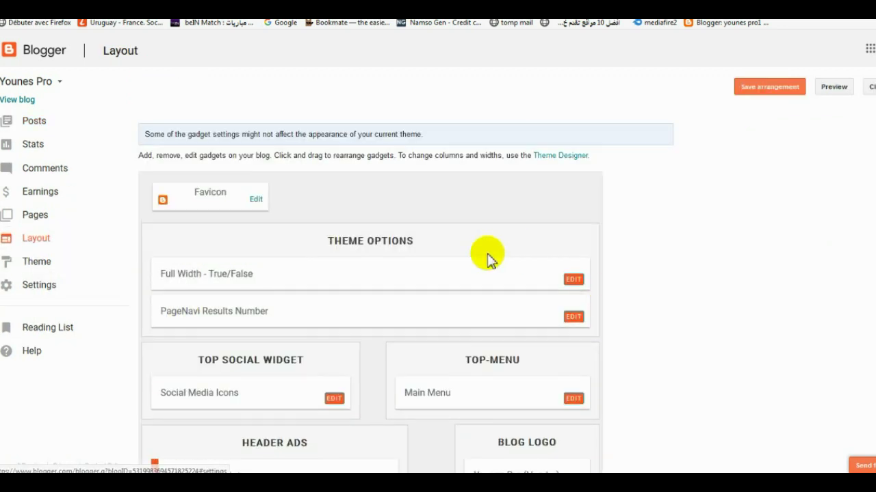
{"action": "scroll", "coordinate": [487, 256], "scroll_direction": "down", "scroll_amount": 3}
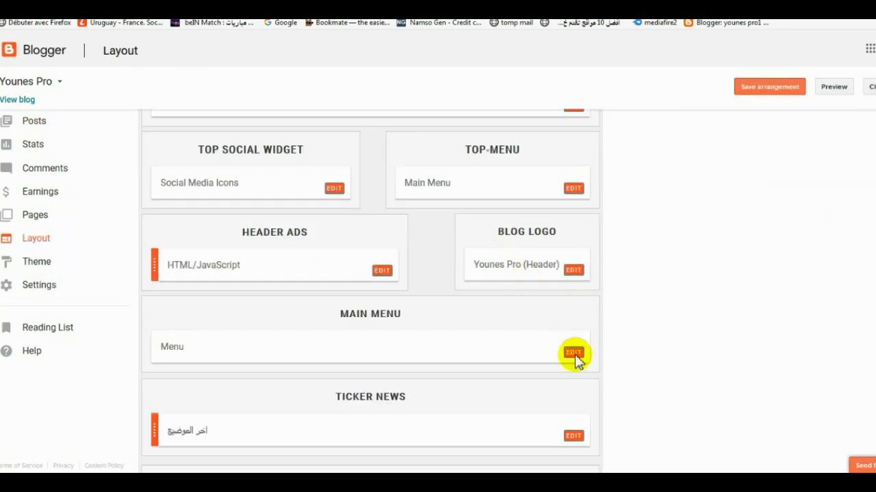
{"action": "left_click", "coordinate": [573, 353]}
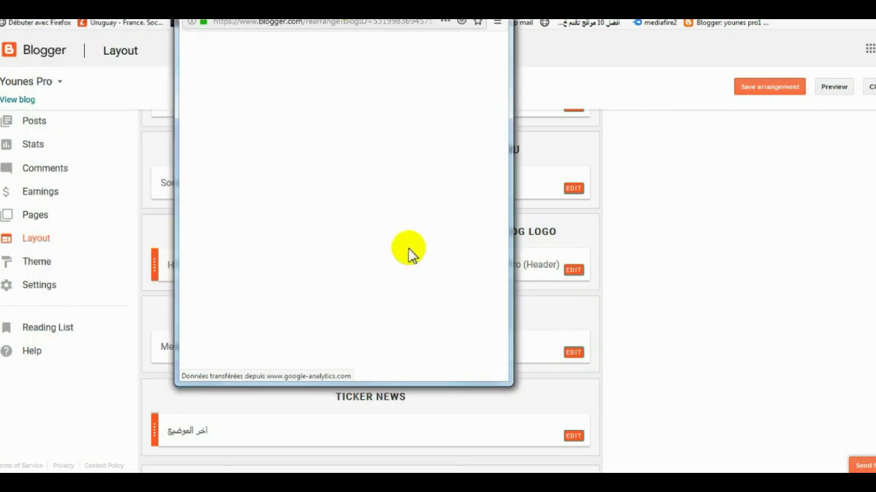
{"action": "scroll", "coordinate": [373, 254], "scroll_direction": "down", "scroll_amount": 3}
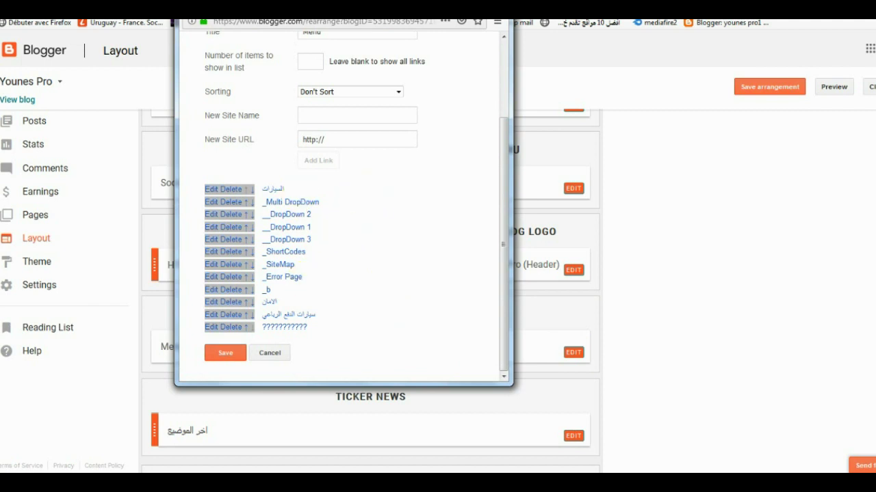
{"action": "left_click", "coordinate": [323, 31]}
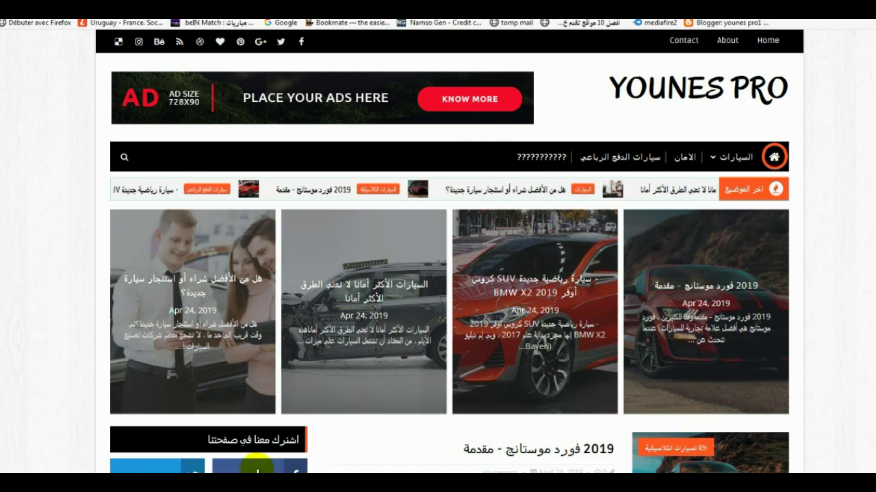
{"action": "mouse_move", "coordinate": [184, 482]}
{"action": "left_click", "coordinate": [244, 448]}
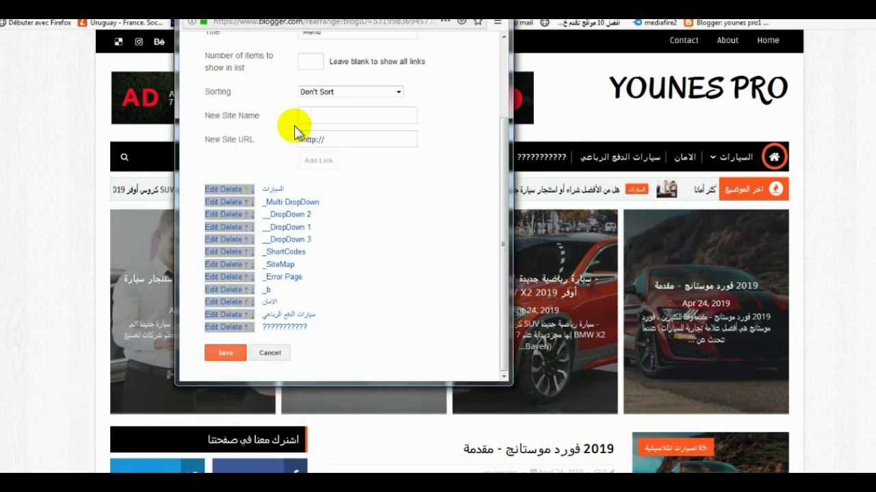
{"action": "left_click", "coordinate": [308, 115]}
{"action": "right_click", "coordinate": [329, 118]}
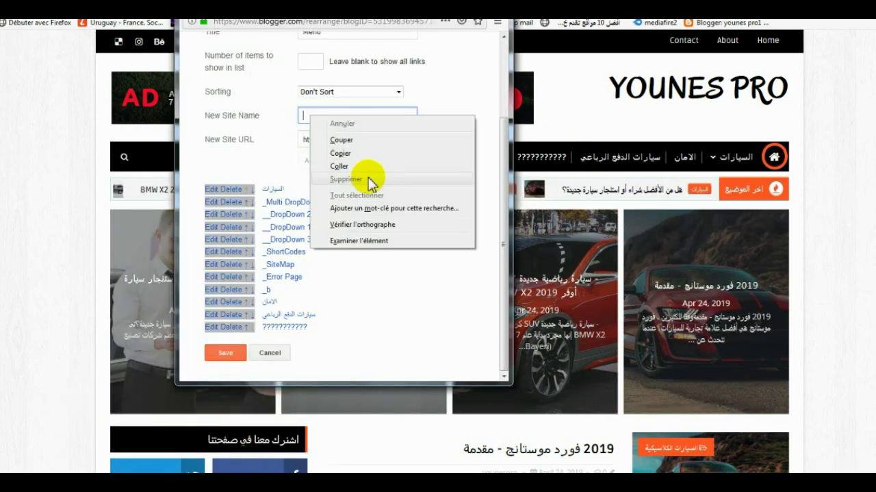
{"action": "left_click", "coordinate": [367, 178]}
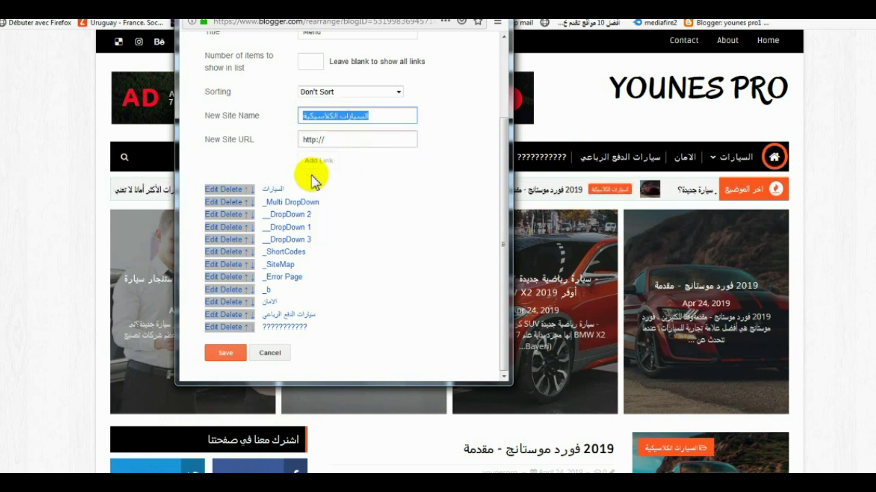
{"action": "key", "text": "BackSpace"}
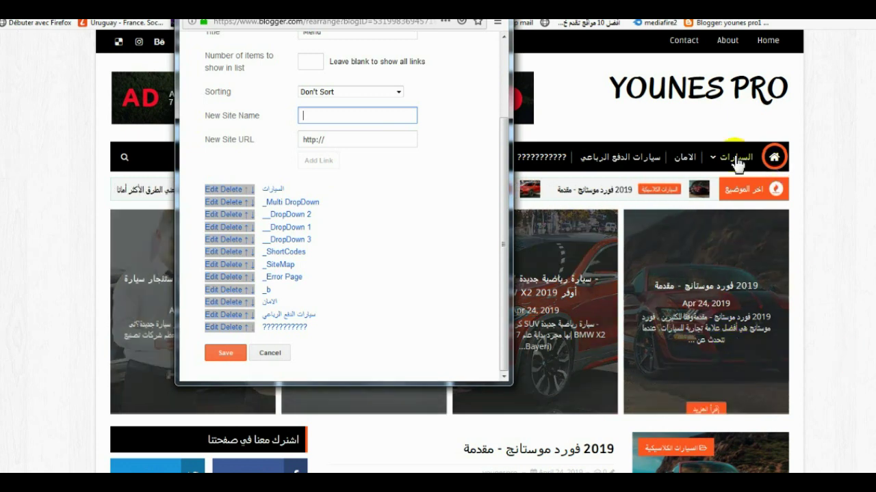
Step: Rename the "???????????" link of the main menu to "السيارات الكلاسيكية", save it, and check the menu item on the blog
{"action": "left_click", "coordinate": [211, 328]}
{"action": "scroll", "coordinate": [363, 308], "scroll_direction": "down", "scroll_amount": 3}
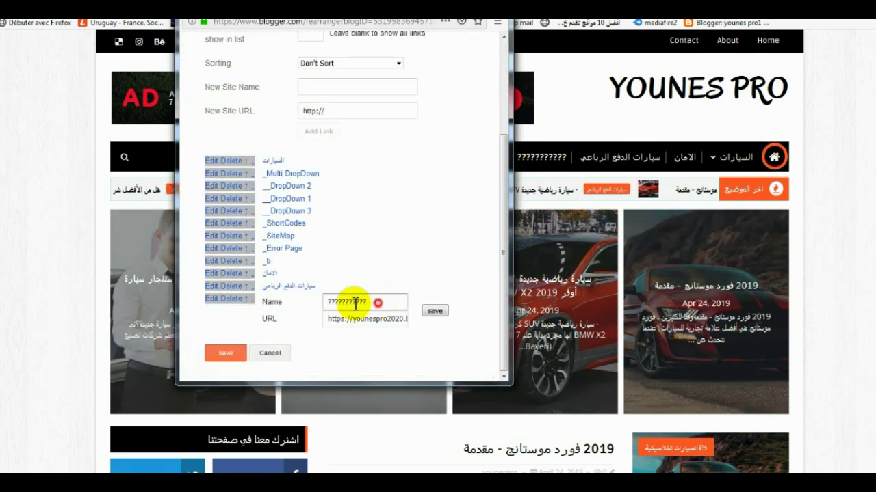
{"action": "double_click", "coordinate": [354, 301]}
{"action": "right_click", "coordinate": [344, 301]}
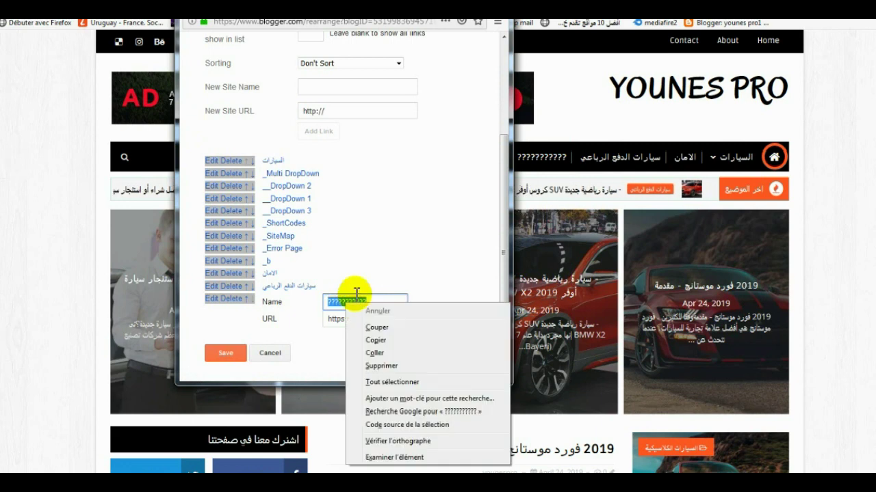
{"action": "left_click", "coordinate": [377, 352]}
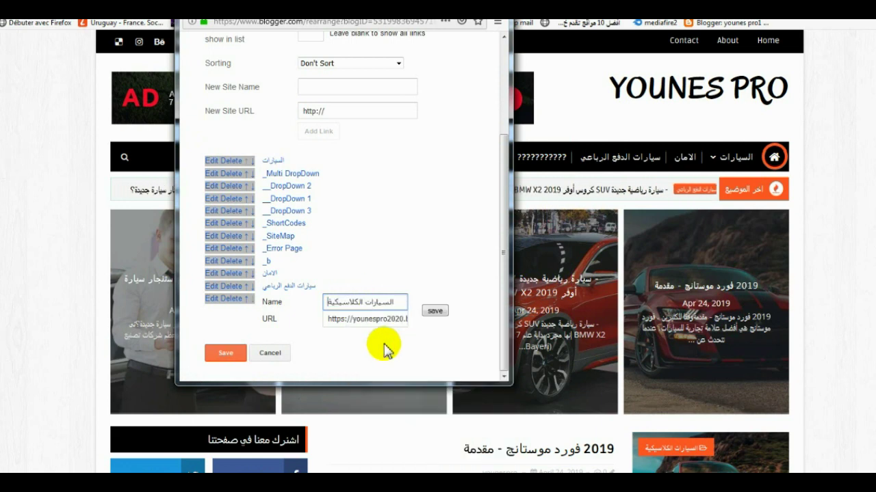
{"action": "left_click", "coordinate": [435, 314]}
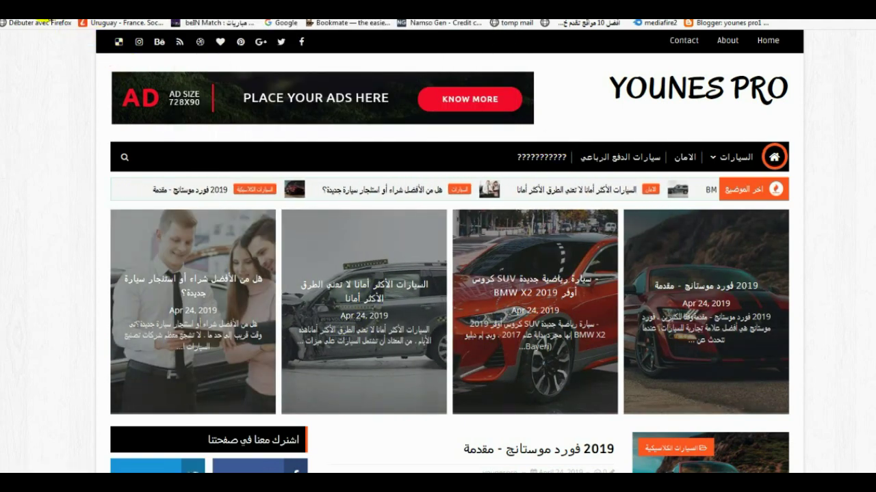
{"action": "left_click", "coordinate": [535, 155]}
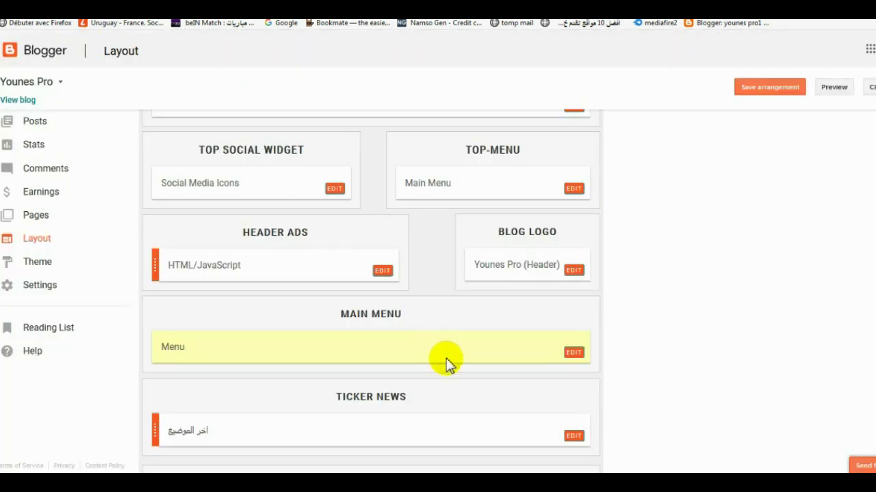
Step: Set the Sidebar - 2 labels gadget "التسميات" to show selected labels, keep all four labels ticked, and save it
{"action": "scroll", "coordinate": [445, 363], "scroll_direction": "down", "scroll_amount": 10}
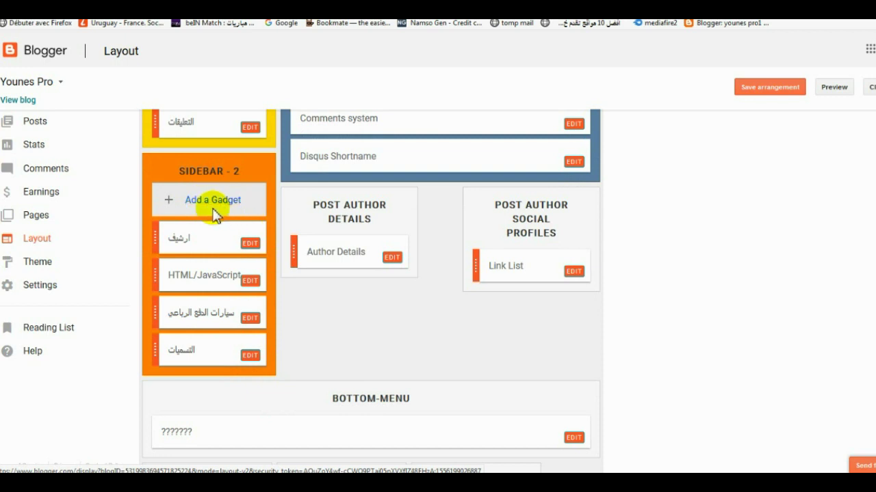
{"action": "left_click", "coordinate": [250, 356]}
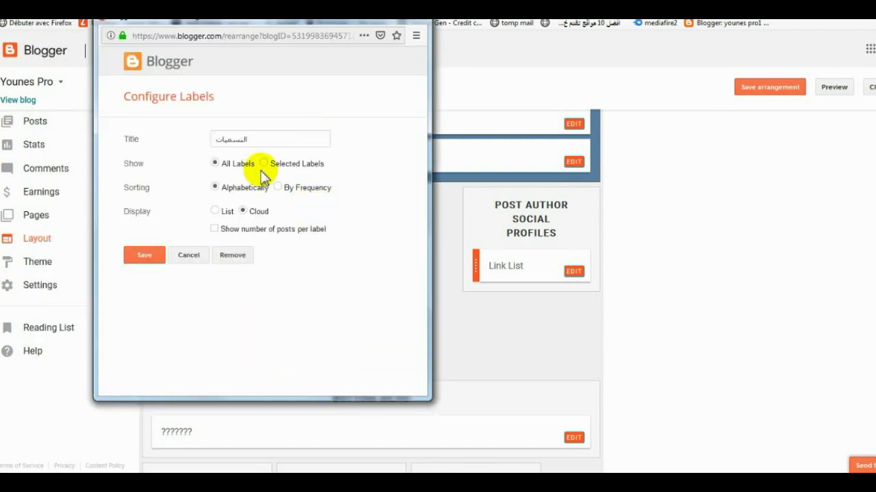
{"action": "left_click", "coordinate": [264, 163]}
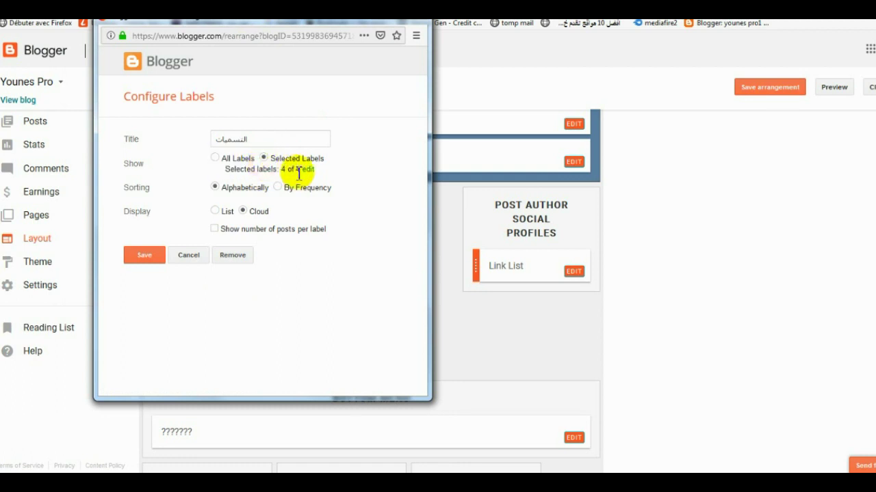
{"action": "left_click", "coordinate": [308, 171]}
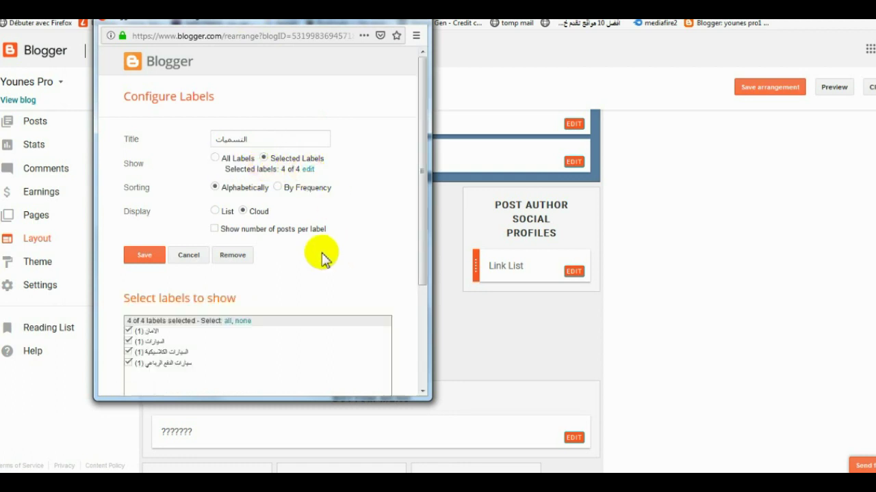
{"action": "scroll", "coordinate": [141, 307], "scroll_direction": "down", "scroll_amount": 3}
{"action": "left_click", "coordinate": [128, 215]}
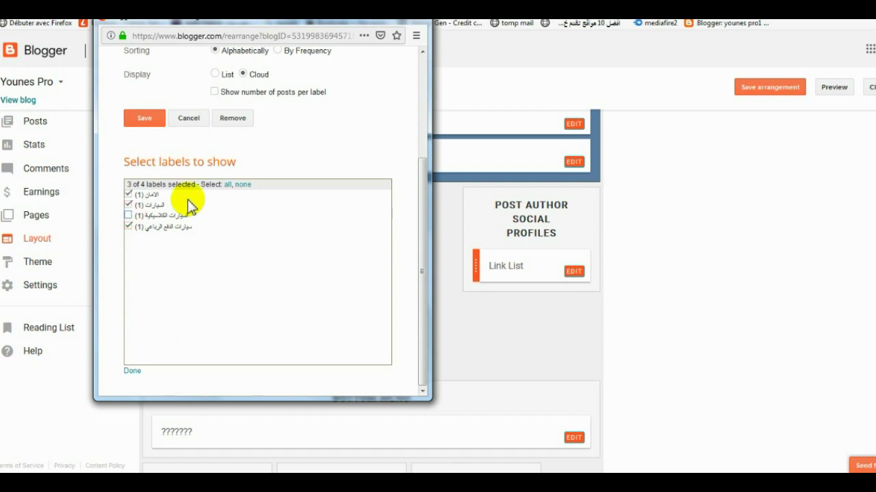
{"action": "left_click", "coordinate": [127, 216]}
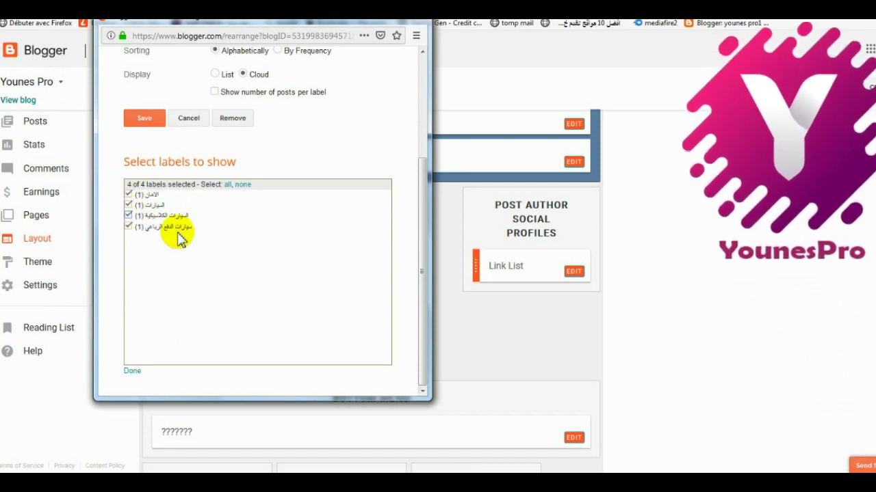
{"action": "left_click", "coordinate": [132, 370]}
{"action": "left_click", "coordinate": [157, 262]}
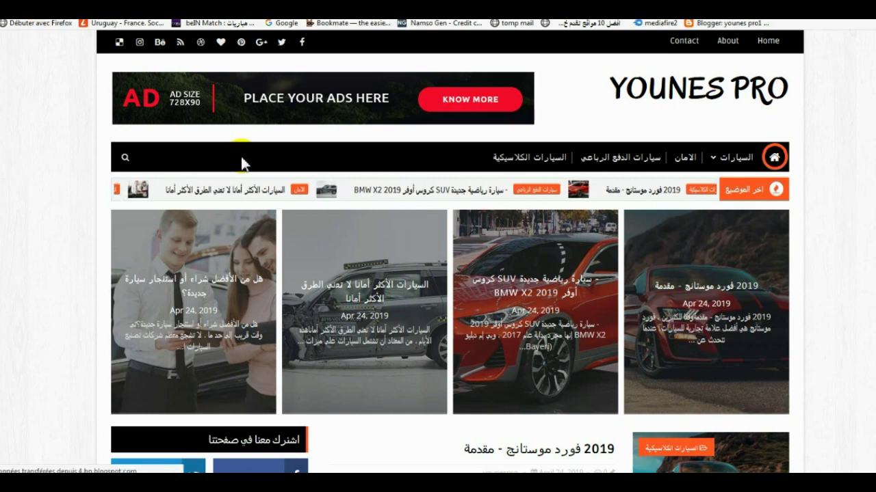
Step: Reload the live blog, open the "السيارات الكلاسيكية" label from the sidebar label cloud, and copy the label page's address
{"action": "key", "text": "F5"}
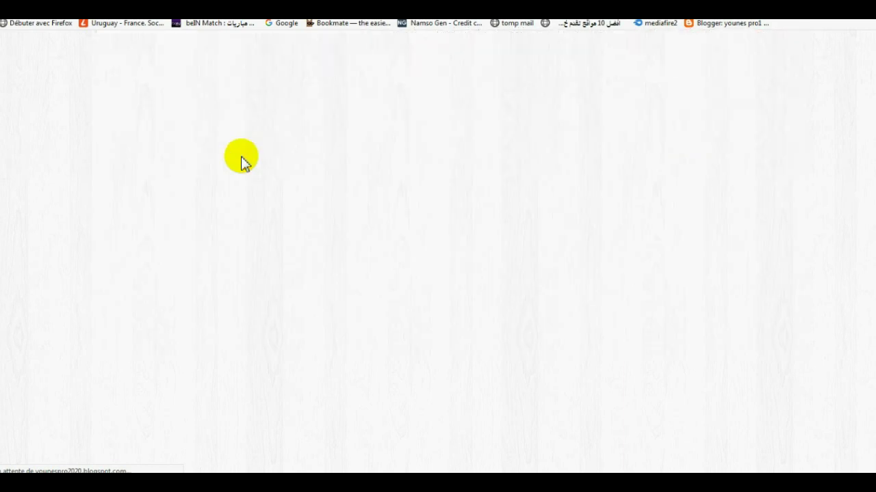
{"action": "scroll", "coordinate": [274, 237], "scroll_direction": "down", "scroll_amount": 5}
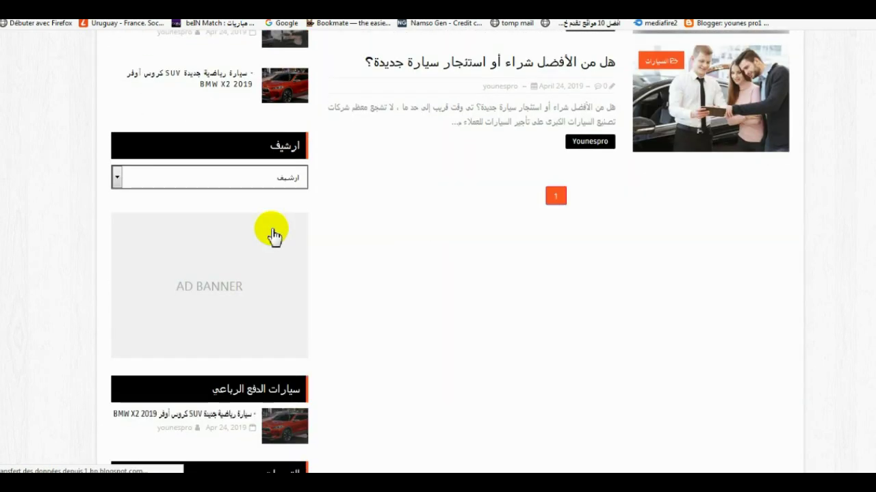
{"action": "scroll", "coordinate": [273, 301], "scroll_direction": "down", "scroll_amount": 1}
{"action": "scroll", "coordinate": [188, 205], "scroll_direction": "down", "scroll_amount": 2}
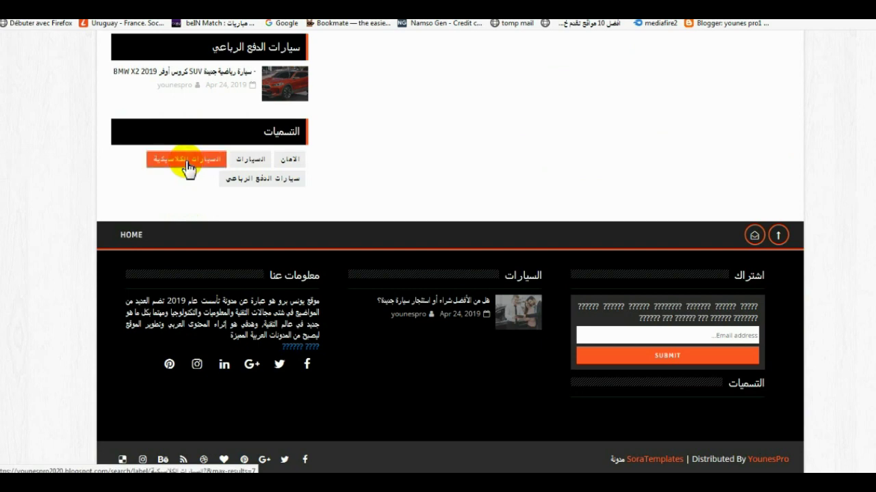
{"action": "left_click", "coordinate": [188, 167]}
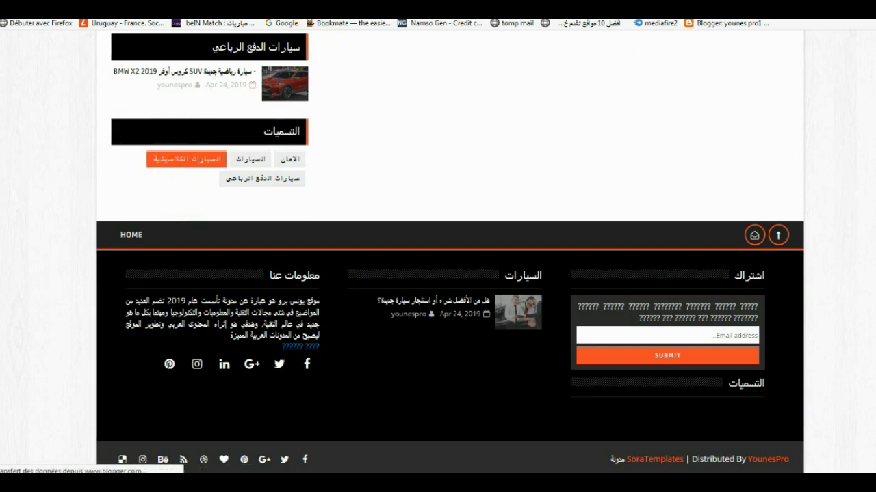
{"action": "right_click", "coordinate": [299, 20]}
{"action": "left_click", "coordinate": [331, 41]}
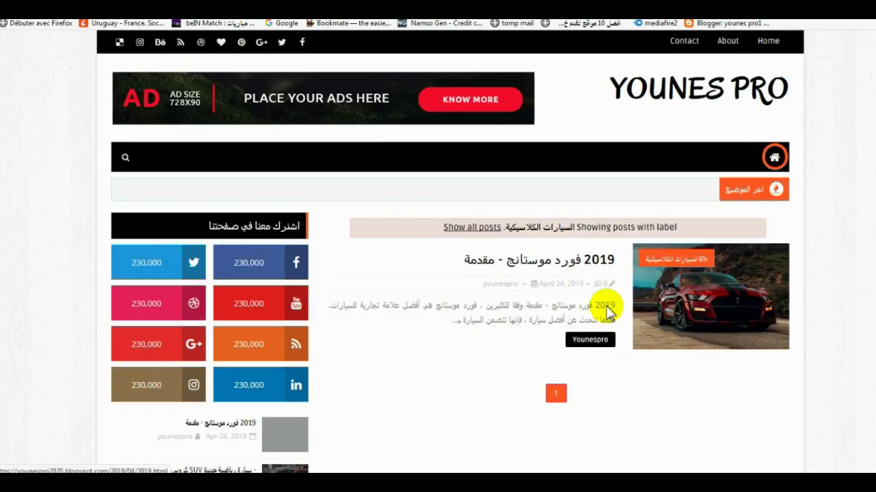
Step: Paste the copied label page address as the URL of the main menu's "السيارات الكلاسيكية" link and save the menu
{"action": "key", "text": "ctrl+Tab"}
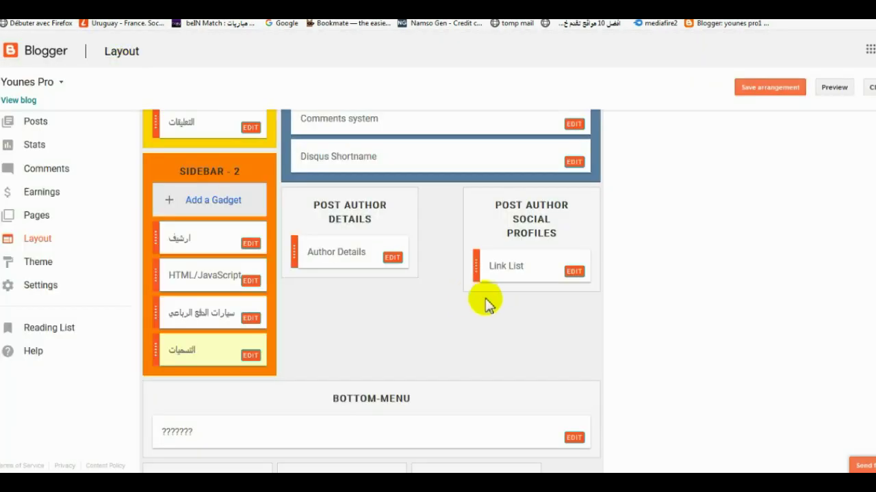
{"action": "scroll", "coordinate": [513, 260], "scroll_direction": "up", "scroll_amount": 5}
{"action": "scroll", "coordinate": [514, 263], "scroll_direction": "up", "scroll_amount": 6}
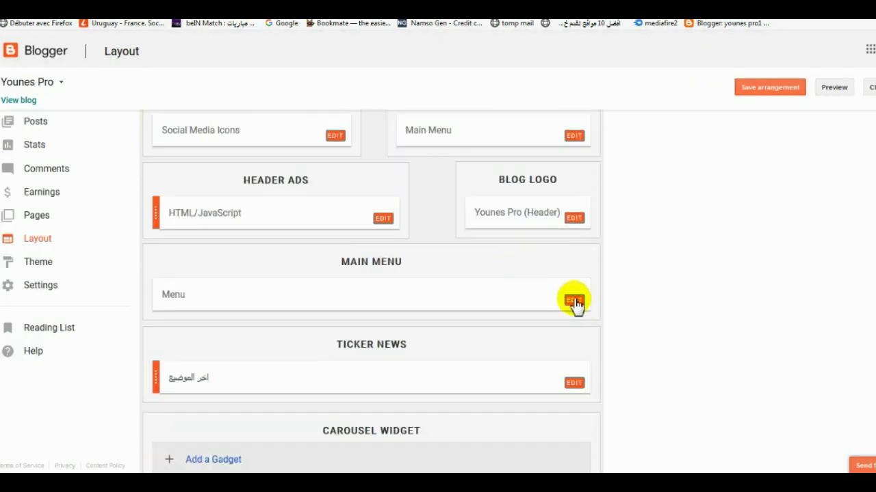
{"action": "left_click", "coordinate": [575, 301]}
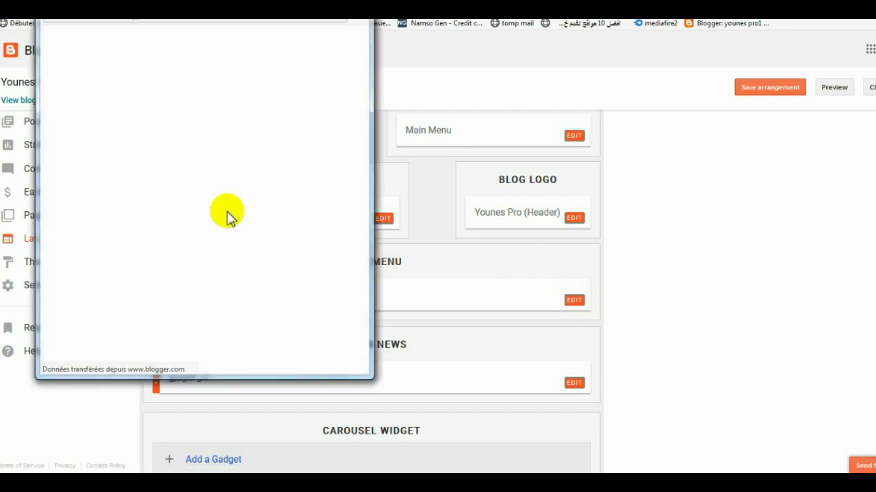
{"action": "scroll", "coordinate": [150, 267], "scroll_direction": "down", "scroll_amount": 2}
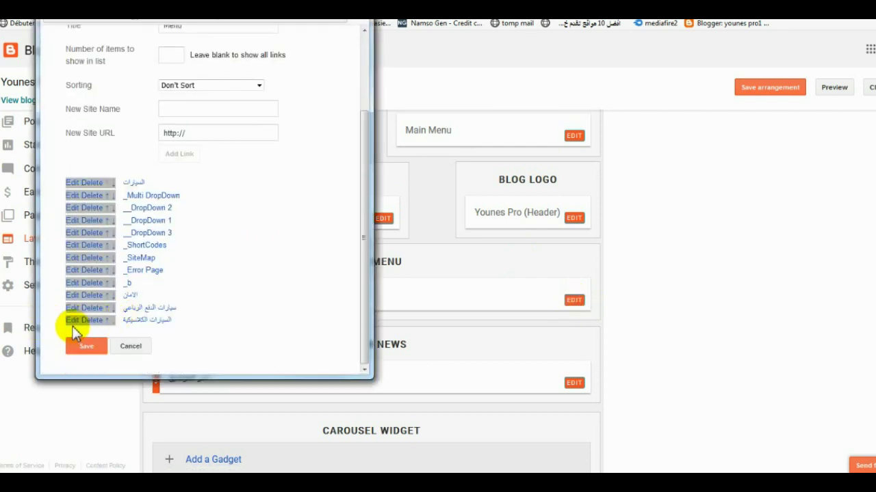
{"action": "left_click", "coordinate": [73, 321]}
{"action": "scroll", "coordinate": [219, 273], "scroll_direction": "up", "scroll_amount": 2}
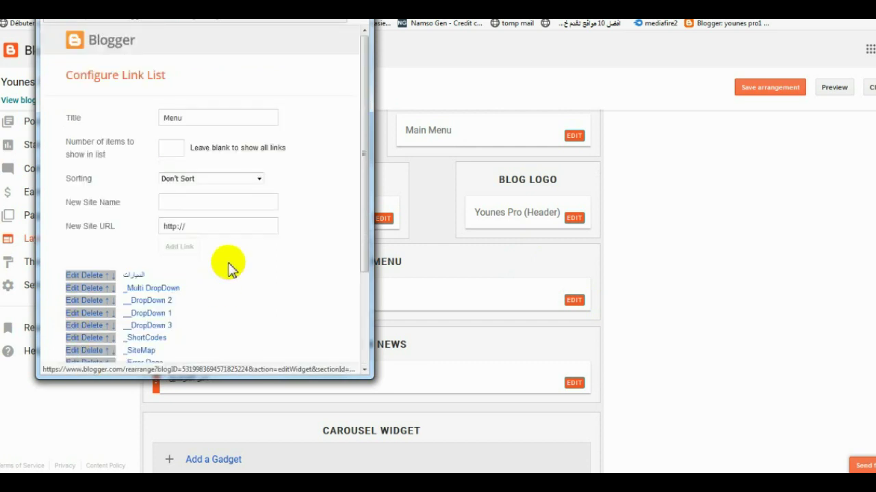
{"action": "scroll", "coordinate": [232, 287], "scroll_direction": "down", "scroll_amount": 2}
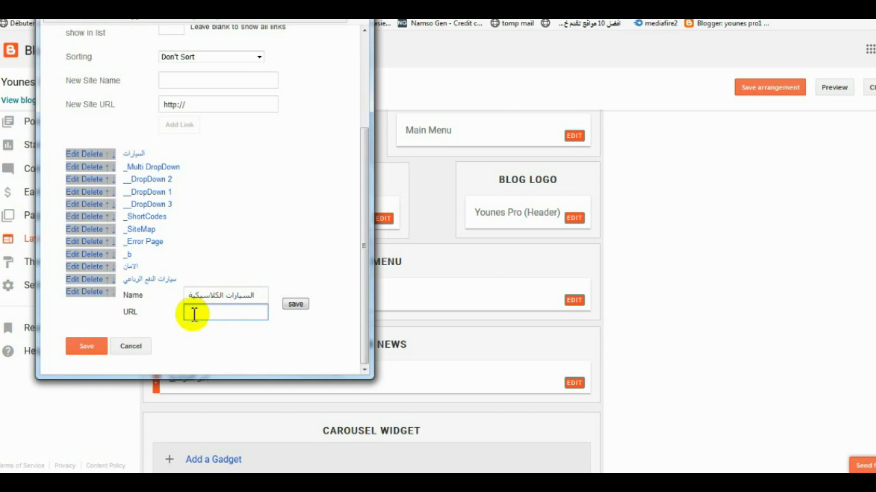
{"action": "right_click", "coordinate": [194, 313]}
{"action": "left_click", "coordinate": [229, 363]}
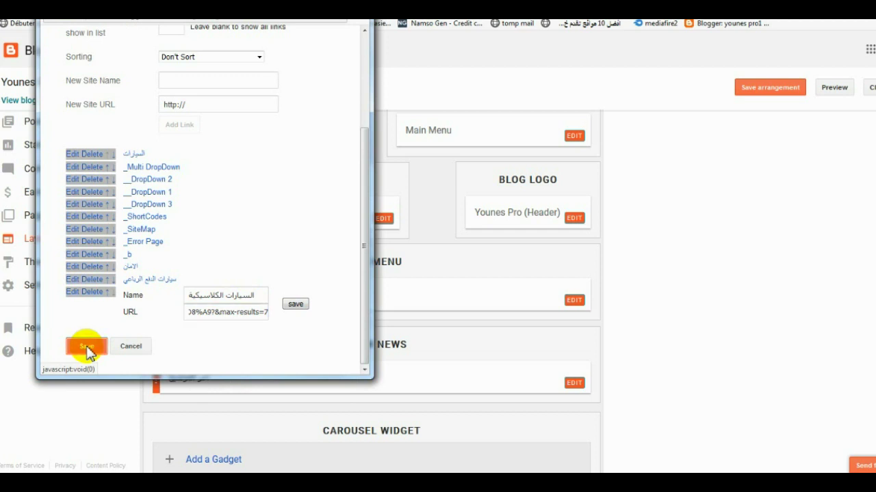
{"action": "left_click", "coordinate": [86, 347]}
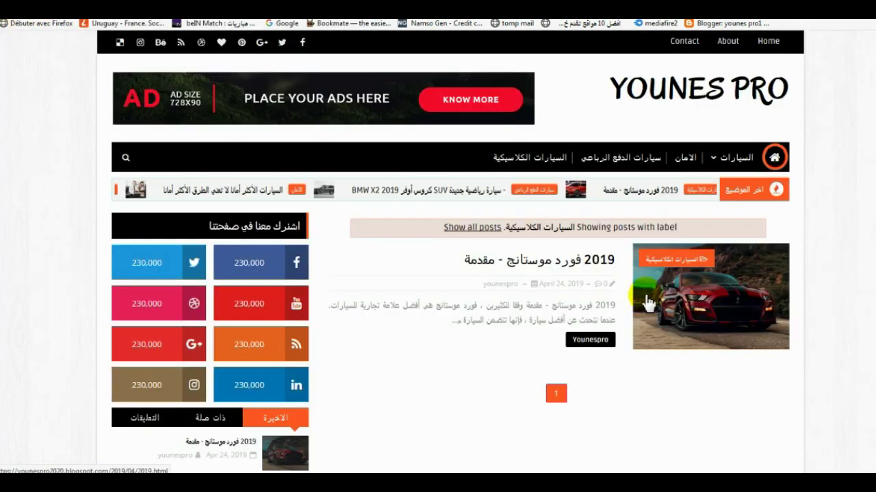
Step: Test the "السيارات الكلاسيكية" menu item on the live blog and review the home page's menu, posts and sidebar
{"action": "left_click", "coordinate": [523, 162]}
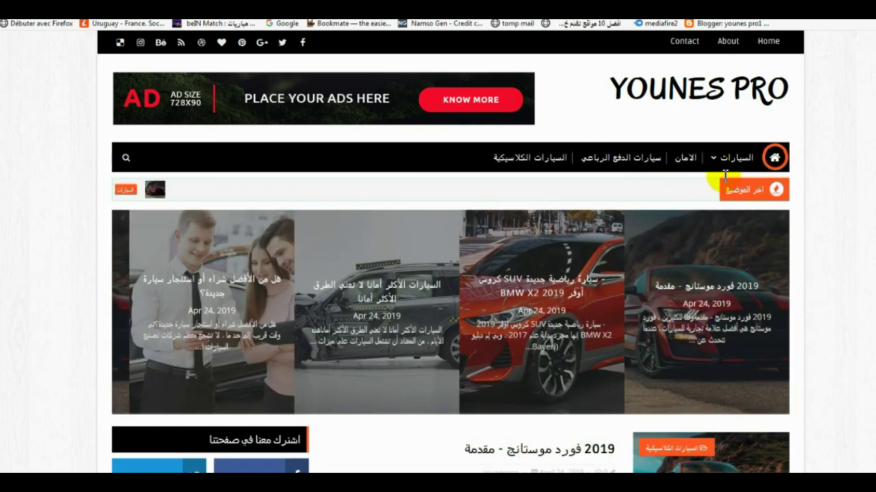
{"action": "mouse_move", "coordinate": [715, 158]}
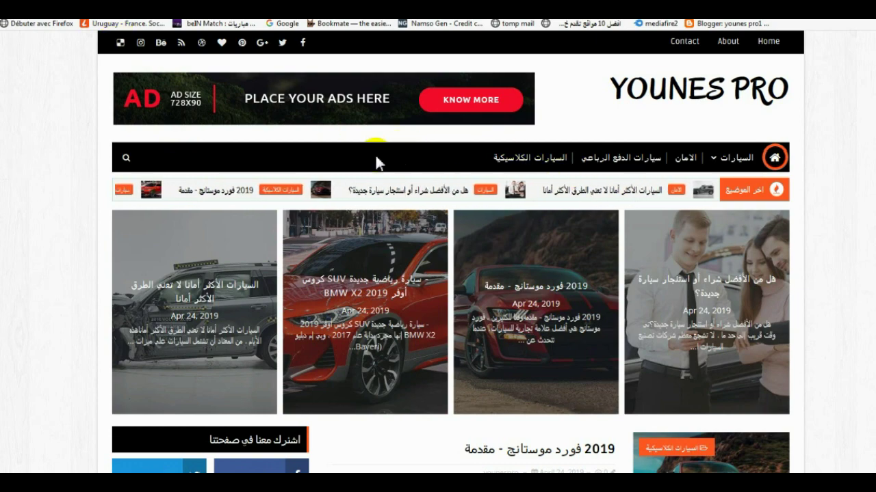
{"action": "scroll", "coordinate": [345, 315], "scroll_direction": "down", "scroll_amount": 10}
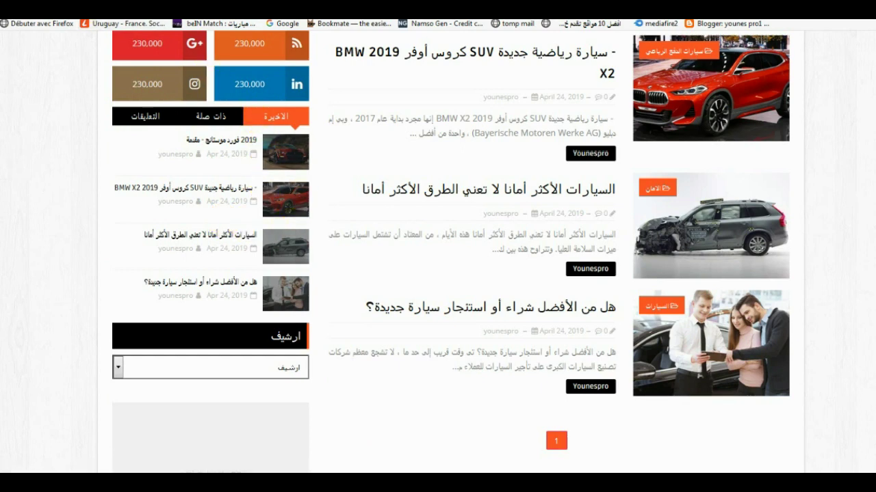
Step: Return to the blog layout and examine the settings of the "الاخيرة" and "ذات صلة" gadgets in Tab 01 and Tab 02
{"action": "key", "text": "ctrl+Tab"}
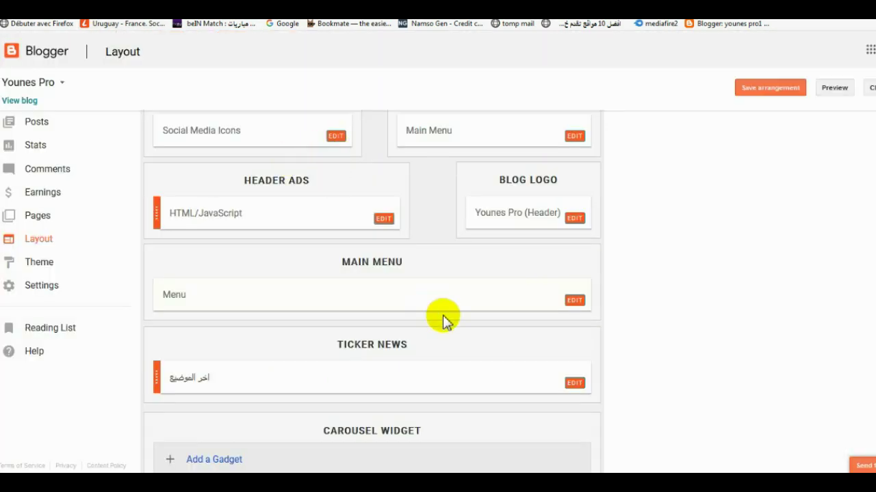
{"action": "scroll", "coordinate": [442, 315], "scroll_direction": "down", "scroll_amount": 4}
{"action": "scroll", "coordinate": [442, 318], "scroll_direction": "down", "scroll_amount": 3}
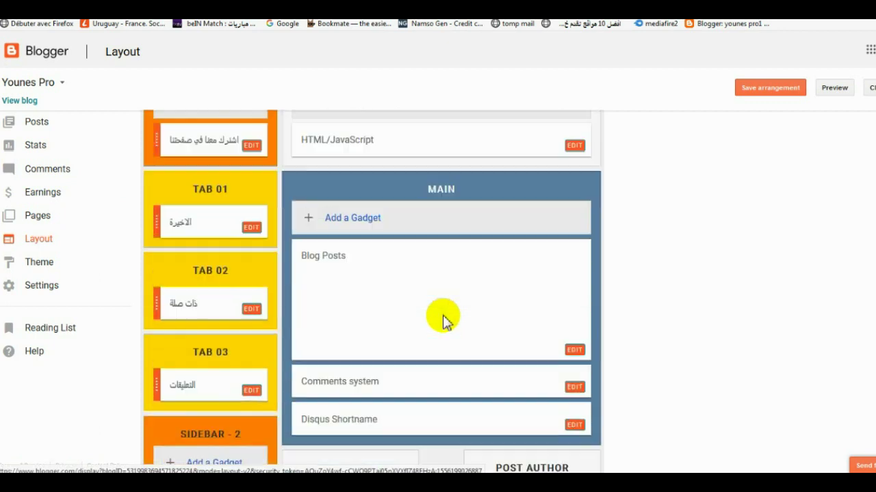
{"action": "scroll", "coordinate": [410, 288], "scroll_direction": "down", "scroll_amount": 1}
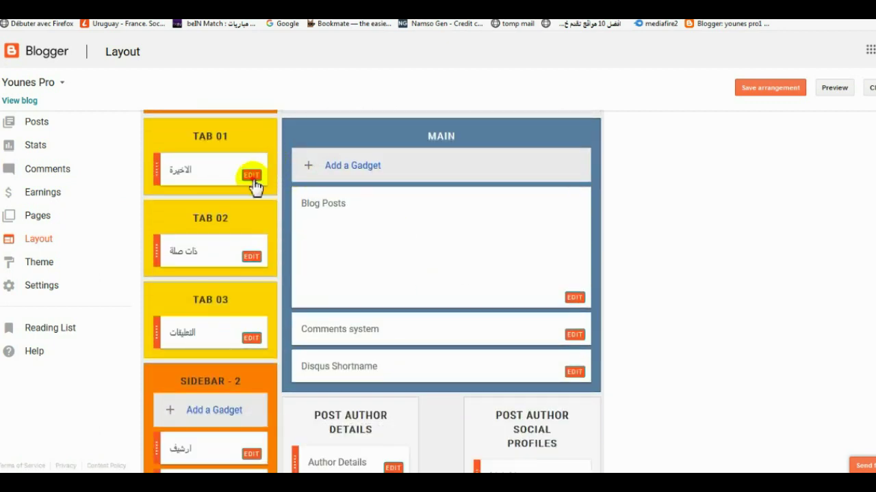
{"action": "left_click", "coordinate": [252, 176]}
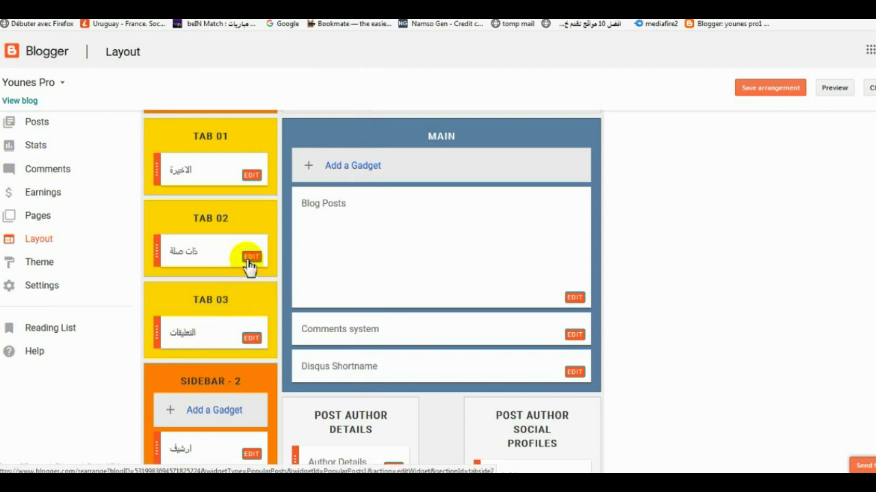
{"action": "left_click", "coordinate": [249, 258]}
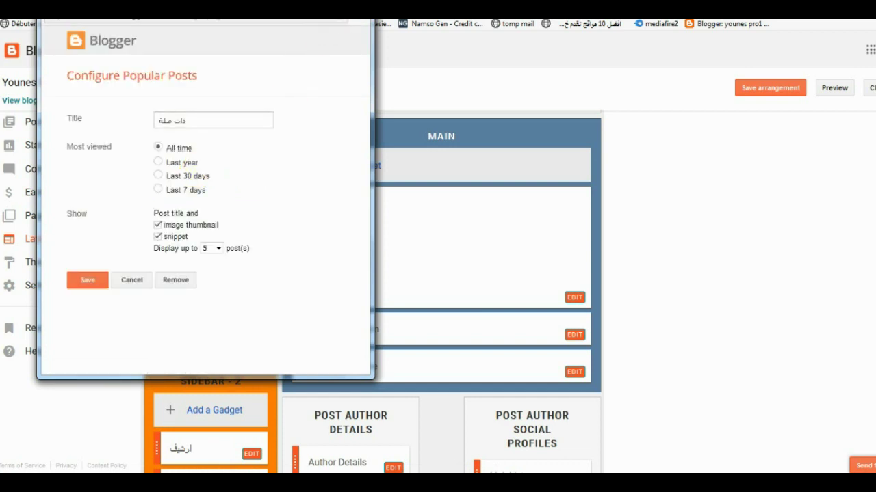
{"action": "left_click", "coordinate": [277, 403]}
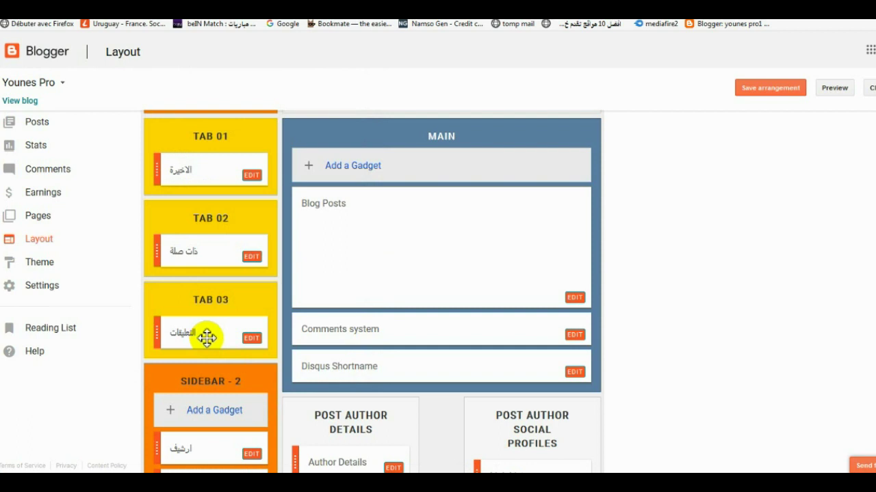
Step: Compare the remaining sidebar gadgets in the layout with the archive, ad banner, category and label sections on the live blog
{"action": "scroll", "coordinate": [207, 337], "scroll_direction": "down", "scroll_amount": 3}
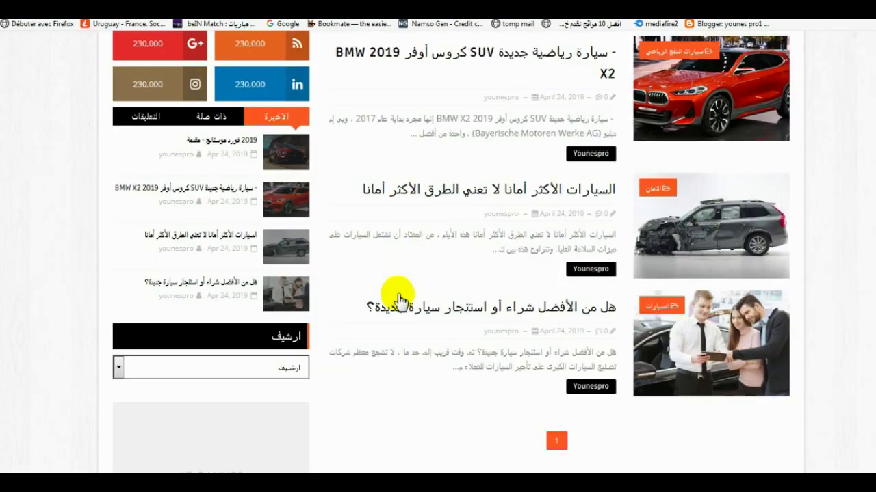
{"action": "scroll", "coordinate": [358, 313], "scroll_direction": "down", "scroll_amount": 10}
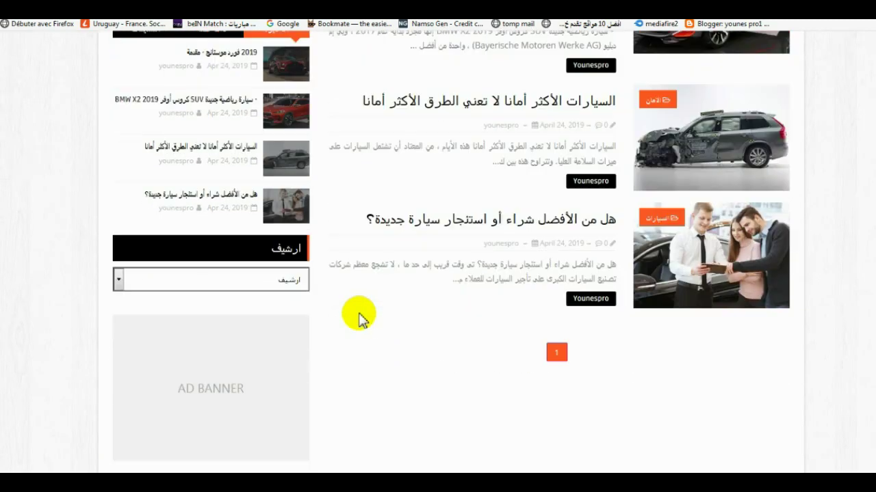
{"action": "scroll", "coordinate": [358, 319], "scroll_direction": "up", "scroll_amount": 3}
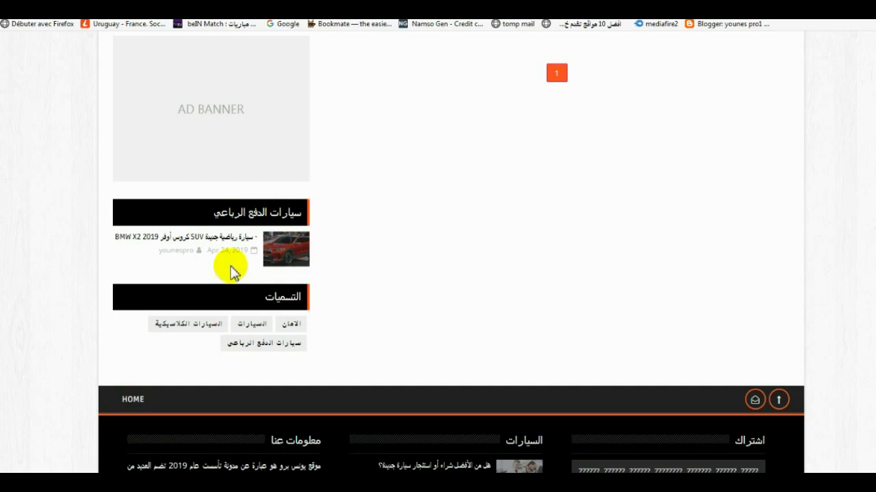
{"action": "scroll", "coordinate": [445, 221], "scroll_direction": "up", "scroll_amount": 15}
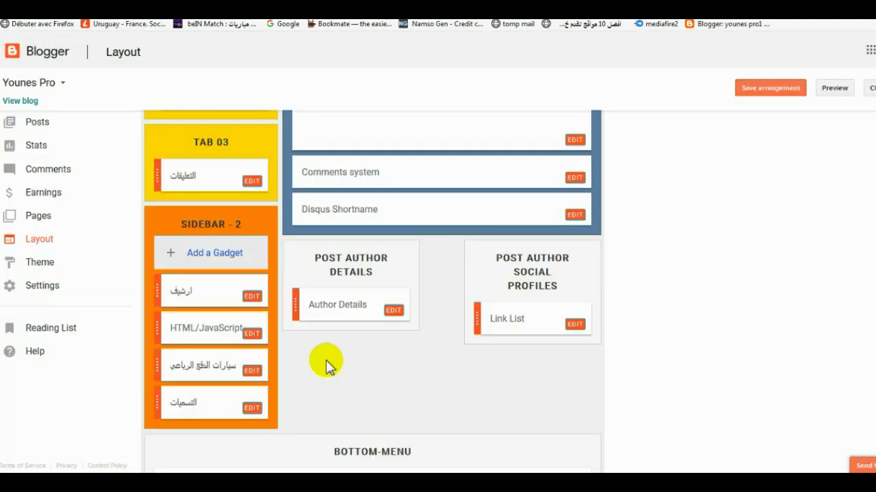
Step: Examine the blank HTML/JavaScript gadget form for adding a gadget to Sidebar - 2, and close it without saving
{"action": "scroll", "coordinate": [324, 361], "scroll_direction": "down", "scroll_amount": 2}
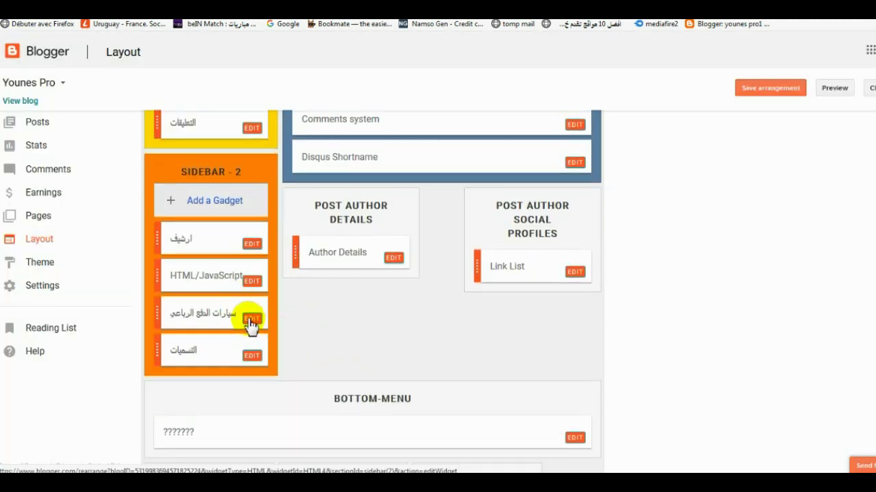
{"action": "left_click", "coordinate": [212, 201]}
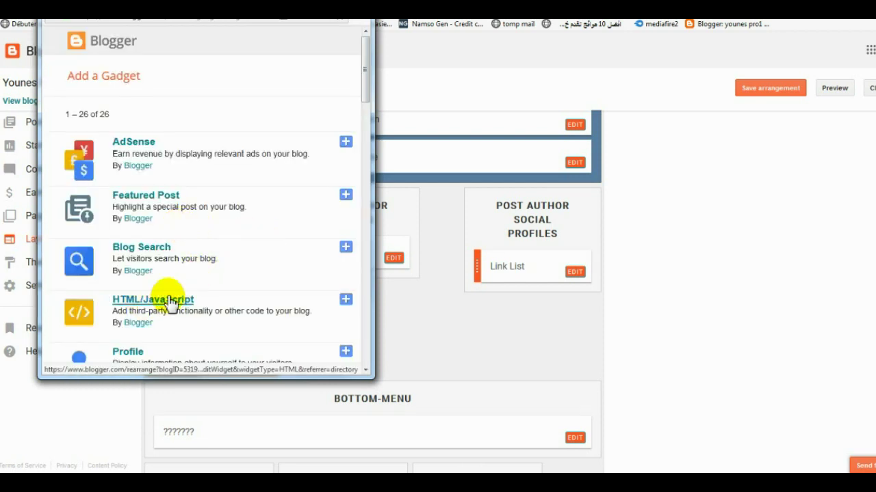
{"action": "left_click", "coordinate": [150, 302]}
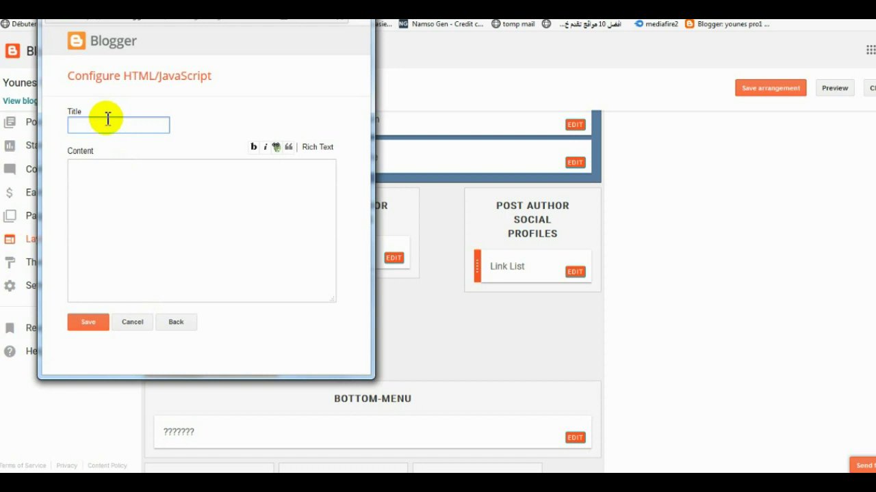
{"action": "left_click", "coordinate": [110, 166]}
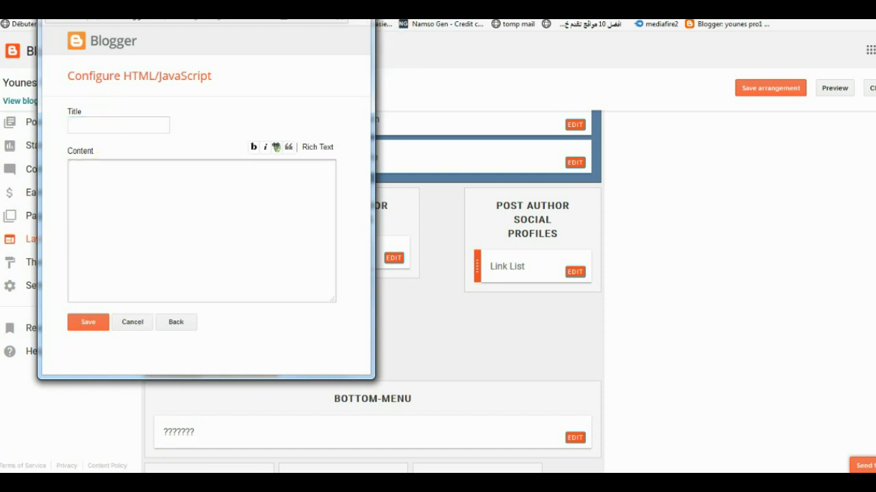
{"action": "left_click", "coordinate": [377, 39]}
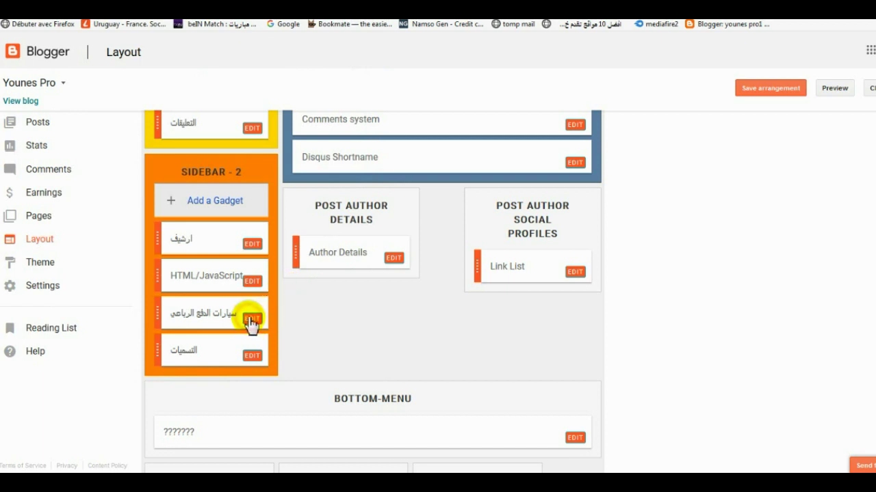
Step: Check the "سيارات الدفع الرباعي" gadget in Sidebar - 2 and compare it with the sidebar sections on the live blog
{"action": "left_click", "coordinate": [251, 321]}
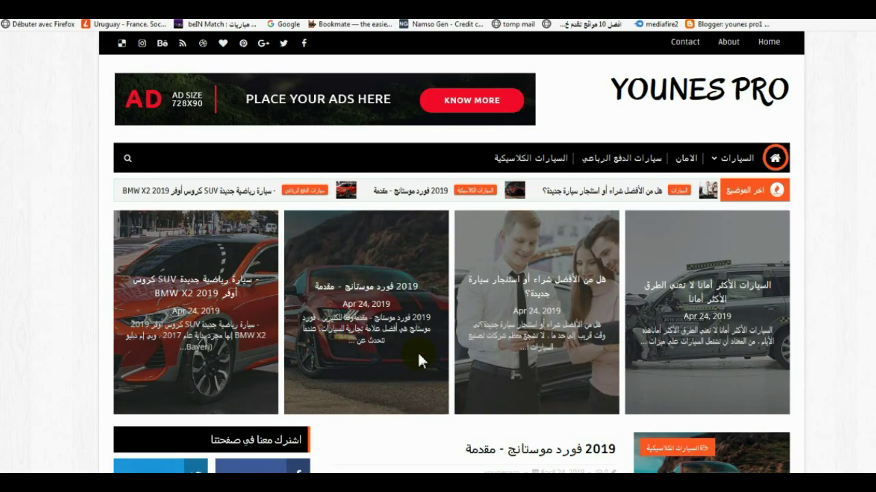
{"action": "scroll", "coordinate": [417, 351], "scroll_direction": "down", "scroll_amount": 10}
{"action": "scroll", "coordinate": [411, 352], "scroll_direction": "down", "scroll_amount": 2}
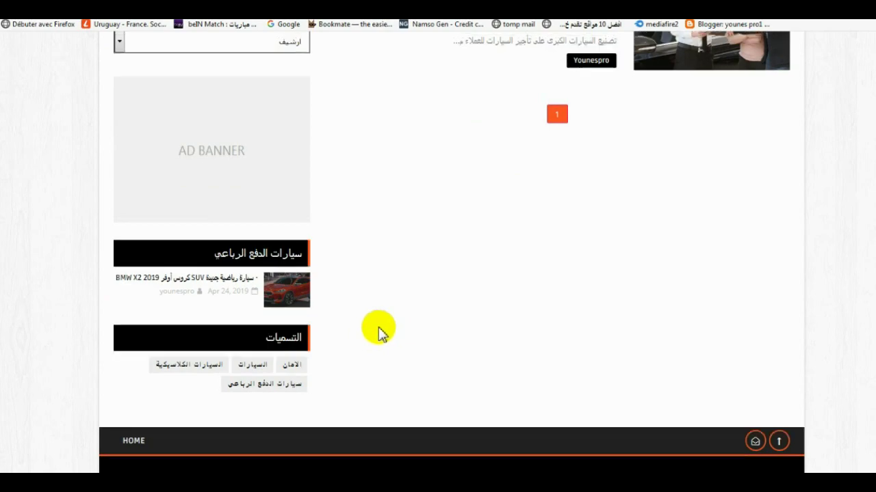
{"action": "scroll", "coordinate": [378, 332], "scroll_direction": "up", "scroll_amount": 8}
{"action": "scroll", "coordinate": [377, 309], "scroll_direction": "up", "scroll_amount": 6}
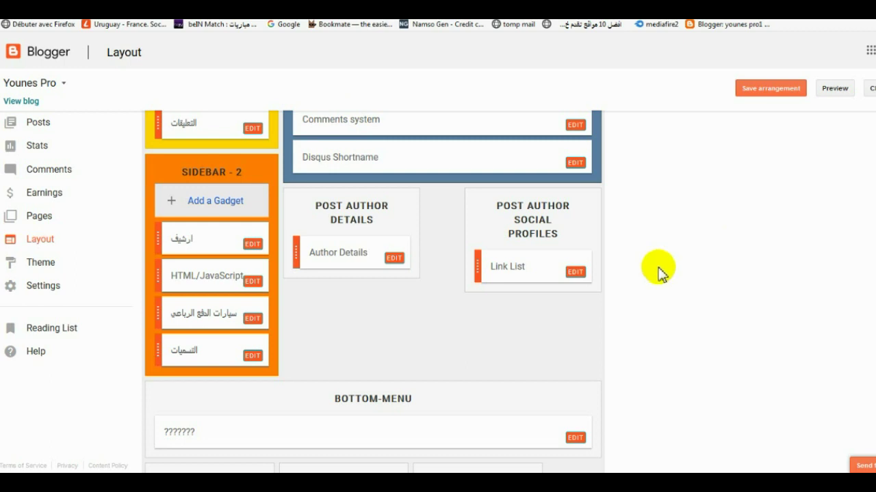
Step: Examine the facebook link's URL in the Top Social Widget's Social Media Icons gadget, and close the gadget without saving
{"action": "scroll", "coordinate": [657, 273], "scroll_direction": "up", "scroll_amount": 10}
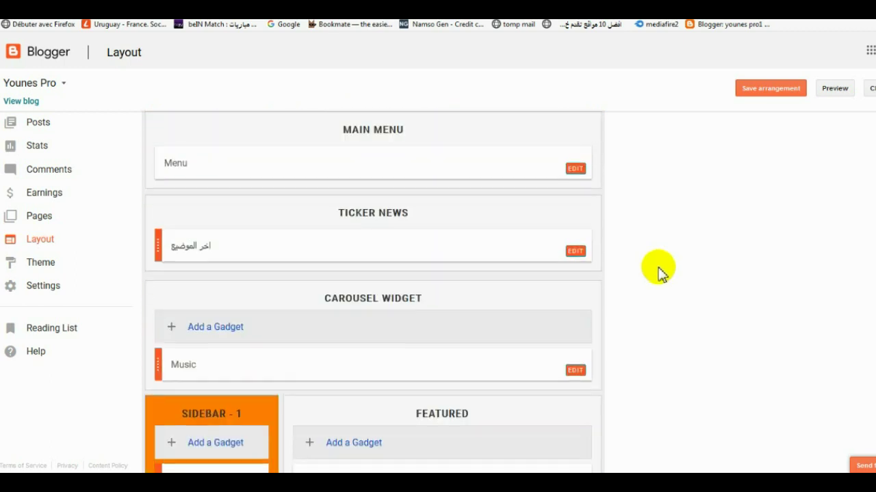
{"action": "scroll", "coordinate": [657, 268], "scroll_direction": "up", "scroll_amount": 3}
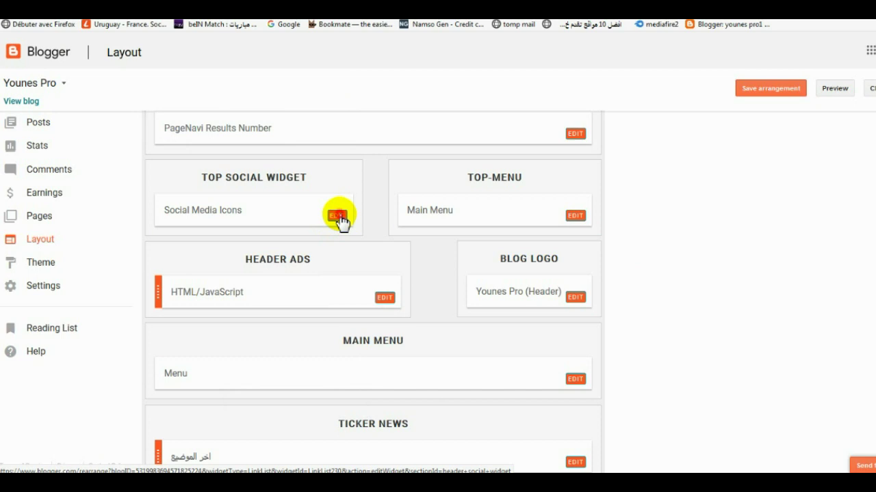
{"action": "left_click", "coordinate": [336, 216]}
{"action": "scroll", "coordinate": [284, 219], "scroll_direction": "down", "scroll_amount": 2}
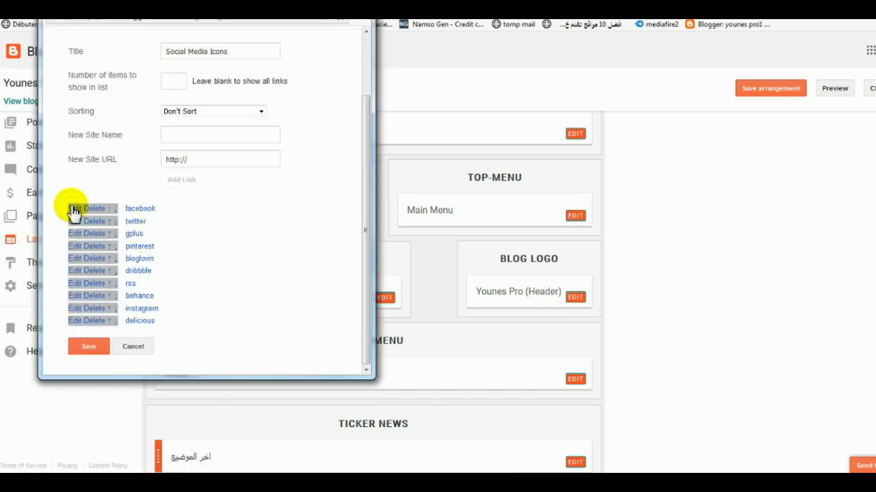
{"action": "left_click", "coordinate": [75, 208]}
{"action": "scroll", "coordinate": [201, 245], "scroll_direction": "up", "scroll_amount": 2}
{"action": "scroll", "coordinate": [203, 251], "scroll_direction": "down", "scroll_amount": 2}
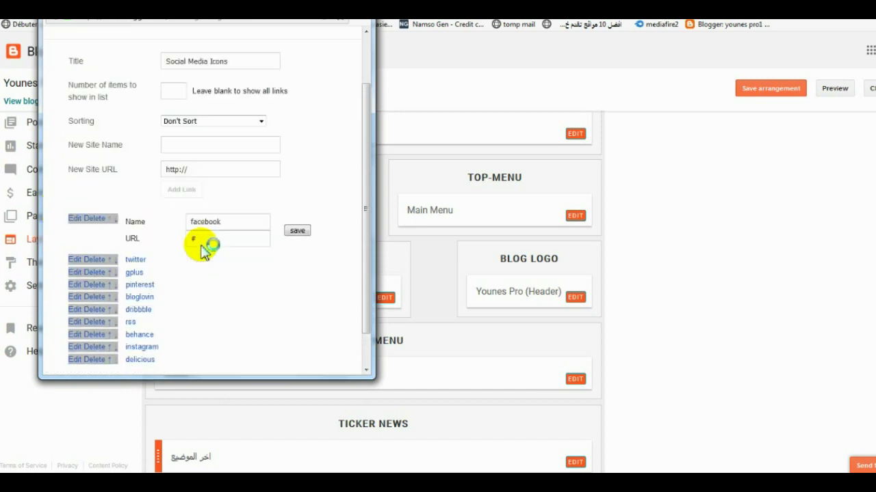
{"action": "scroll", "coordinate": [202, 252], "scroll_direction": "down", "scroll_amount": 1}
{"action": "left_click_drag", "start_coordinate": [190, 201], "coordinate": [219, 203]}
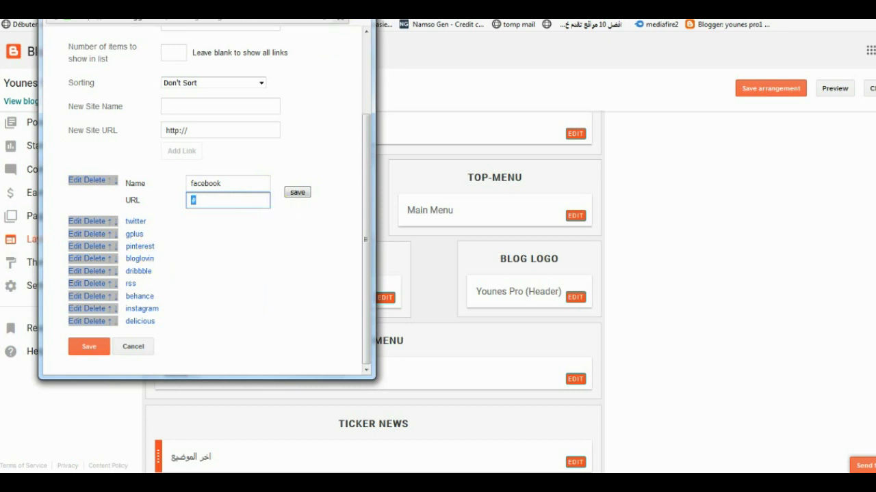
{"action": "left_click", "coordinate": [362, 10]}
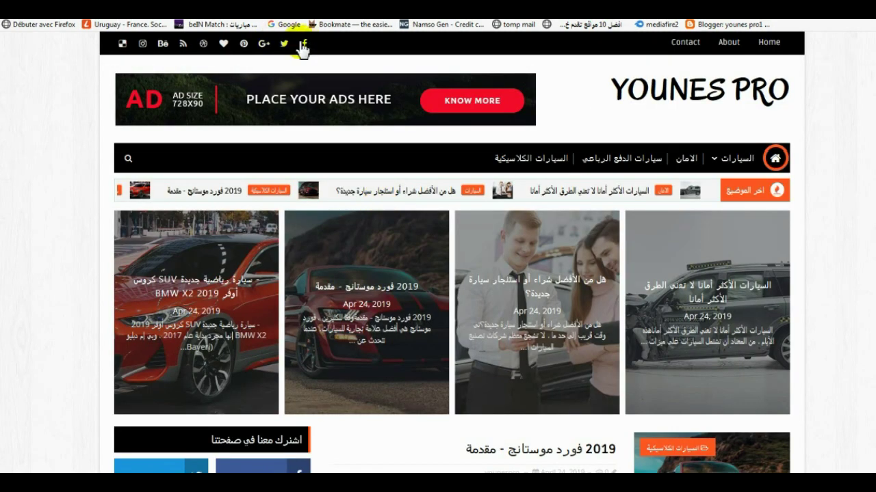
Step: Examine the social counter code of the "اشترك معنا في صفحتنا" gadget in Sidebar - 1, enlarging its window and content box
{"action": "scroll", "coordinate": [347, 333], "scroll_direction": "down", "scroll_amount": 3}
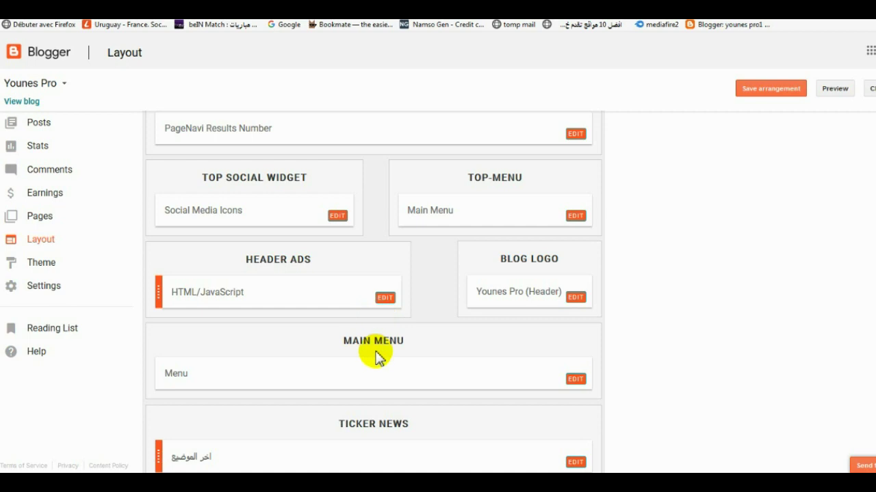
{"action": "scroll", "coordinate": [377, 353], "scroll_direction": "down", "scroll_amount": 3}
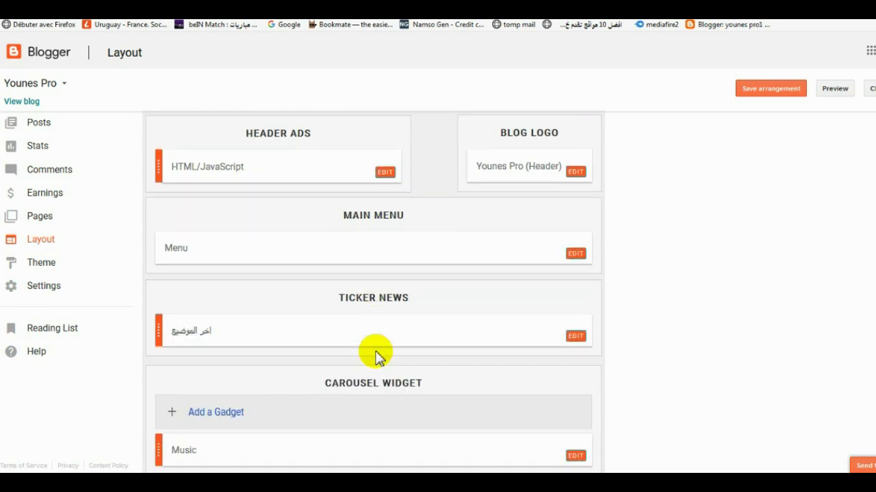
{"action": "scroll", "coordinate": [377, 353], "scroll_direction": "down", "scroll_amount": 4}
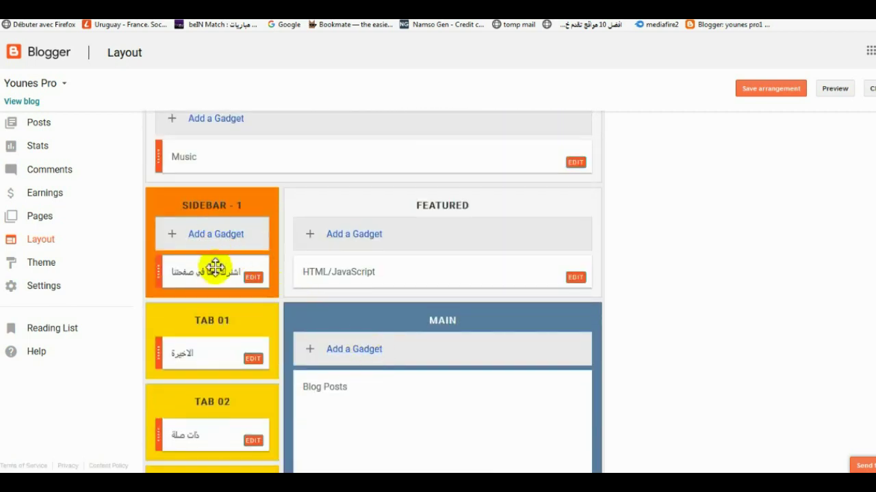
{"action": "left_click", "coordinate": [253, 278]}
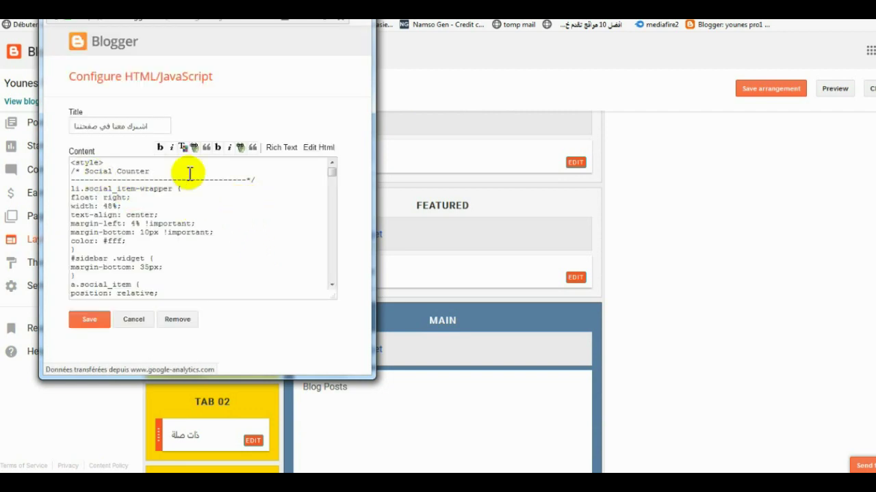
{"action": "left_click", "coordinate": [154, 126]}
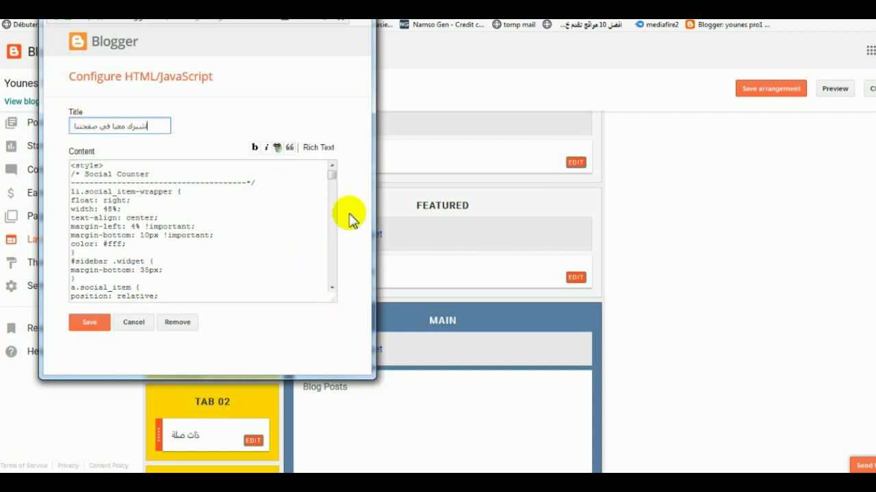
{"action": "left_click_drag", "start_coordinate": [332, 180], "coordinate": [335, 274]}
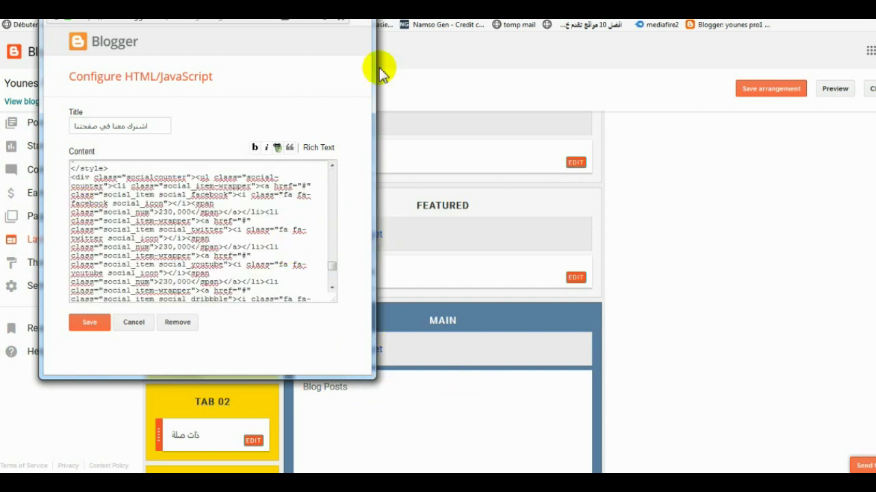
{"action": "double_click", "coordinate": [349, 21]}
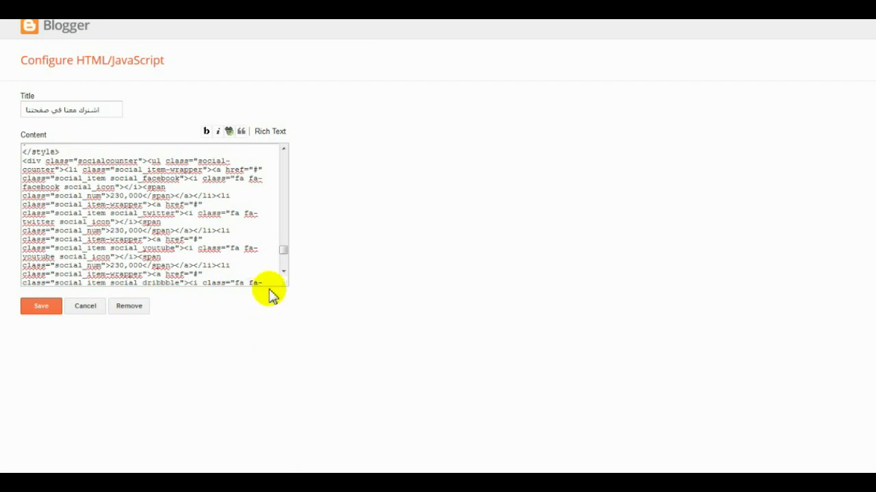
{"action": "left_click_drag", "start_coordinate": [285, 283], "coordinate": [513, 358]}
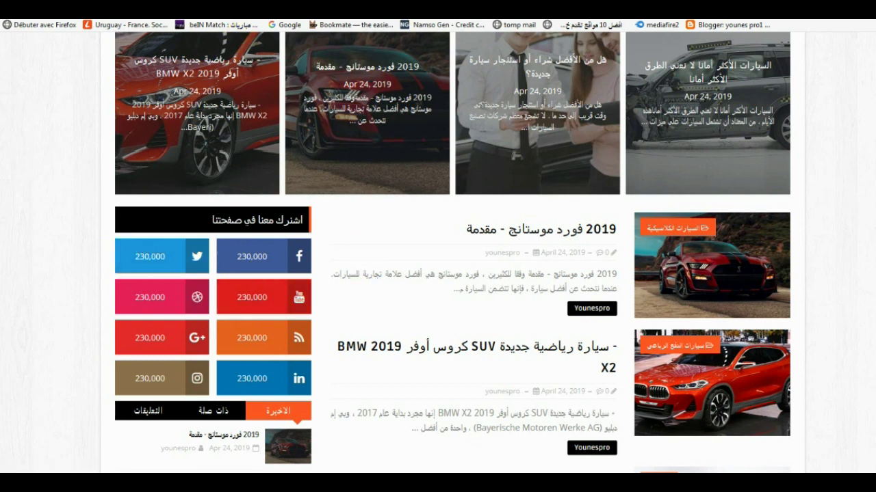
Step: Compare the live blog's sidebar and footer sections with the three Footer Widget areas in the layout
{"action": "scroll", "coordinate": [243, 147], "scroll_direction": "down", "scroll_amount": 4}
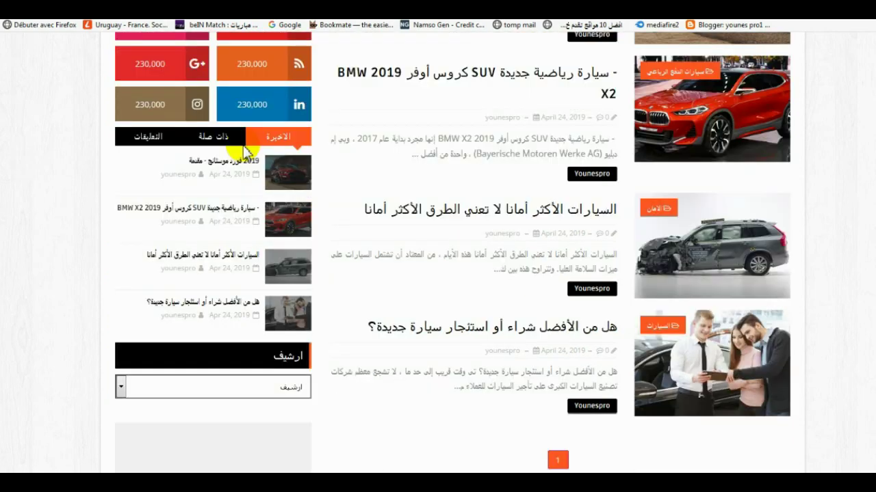
{"action": "scroll", "coordinate": [253, 162], "scroll_direction": "down", "scroll_amount": 5}
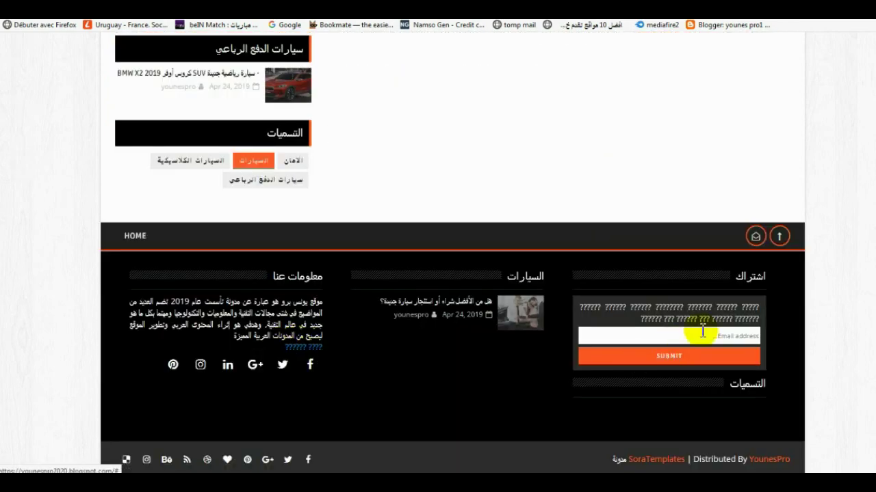
{"action": "left_click", "coordinate": [324, 316]}
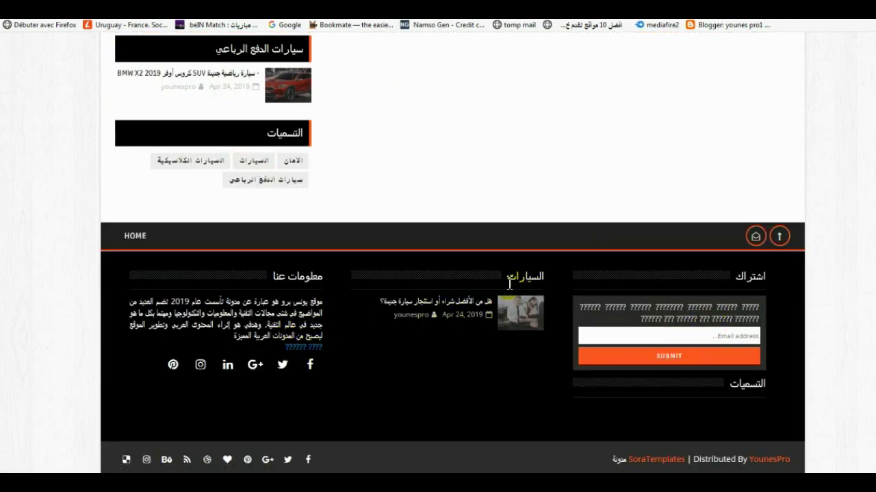
{"action": "left_click", "coordinate": [292, 109]}
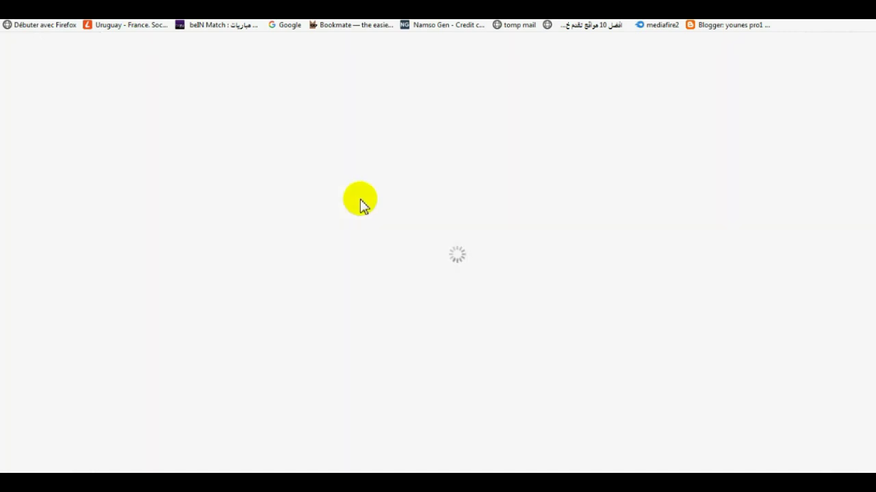
{"action": "scroll", "coordinate": [363, 221], "scroll_direction": "down", "scroll_amount": 6}
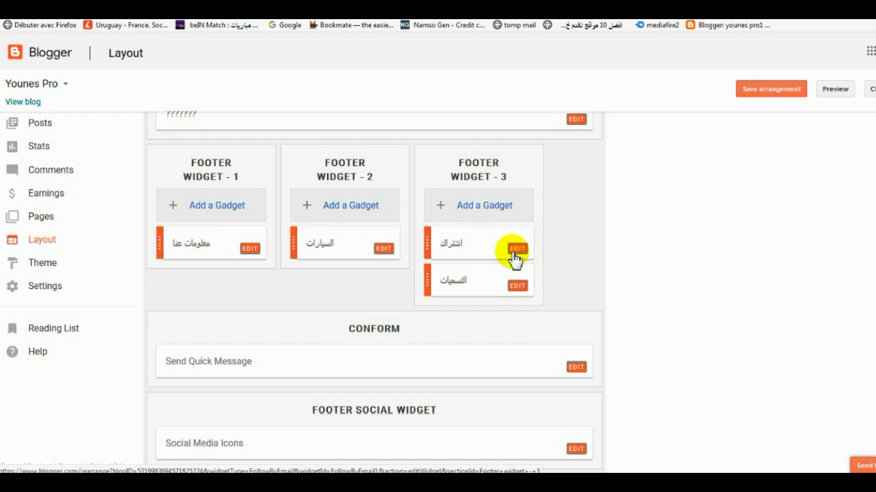
{"action": "key", "text": "ctrl+Tab"}
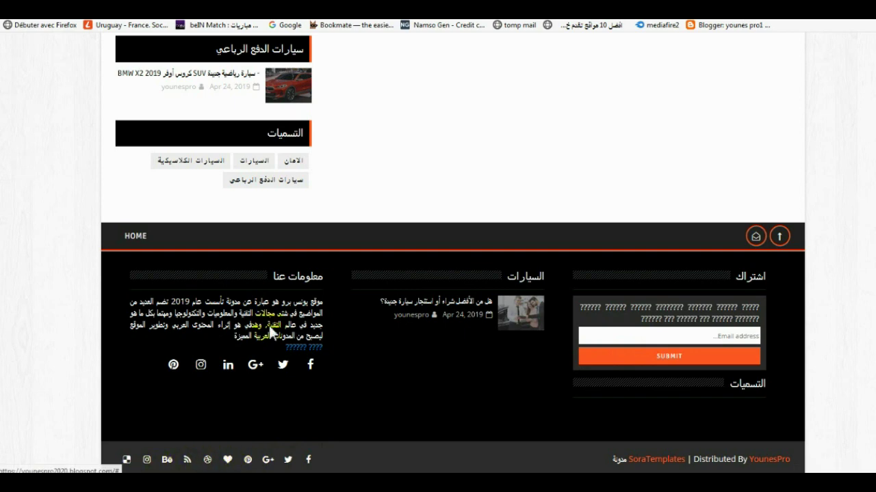
{"action": "scroll", "coordinate": [269, 303], "scroll_direction": "up", "scroll_amount": 10}
{"action": "key", "text": "ctrl+shift+Tab"}
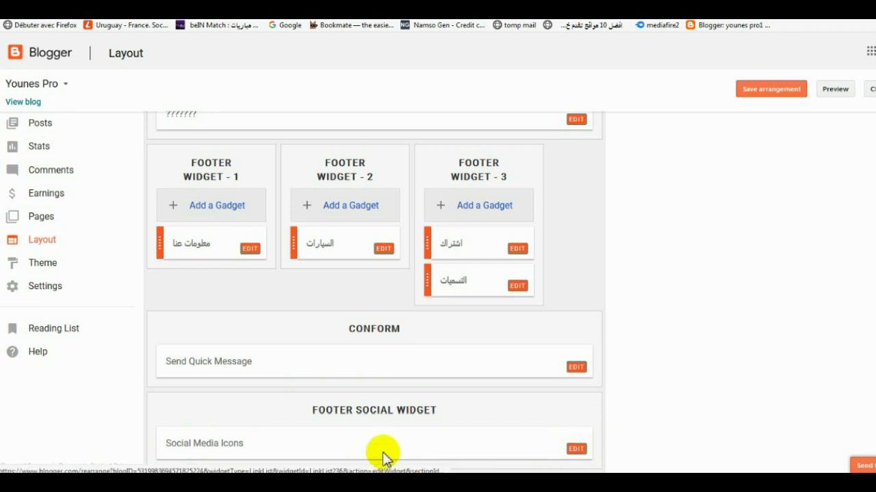
Step: Compare the upper layout sections with the live blog and examine the title and content of the Ticker News gadget
{"action": "scroll", "coordinate": [380, 455], "scroll_direction": "up", "scroll_amount": 10}
{"action": "scroll", "coordinate": [376, 438], "scroll_direction": "up", "scroll_amount": 4}
{"action": "scroll", "coordinate": [372, 423], "scroll_direction": "down", "scroll_amount": 2}
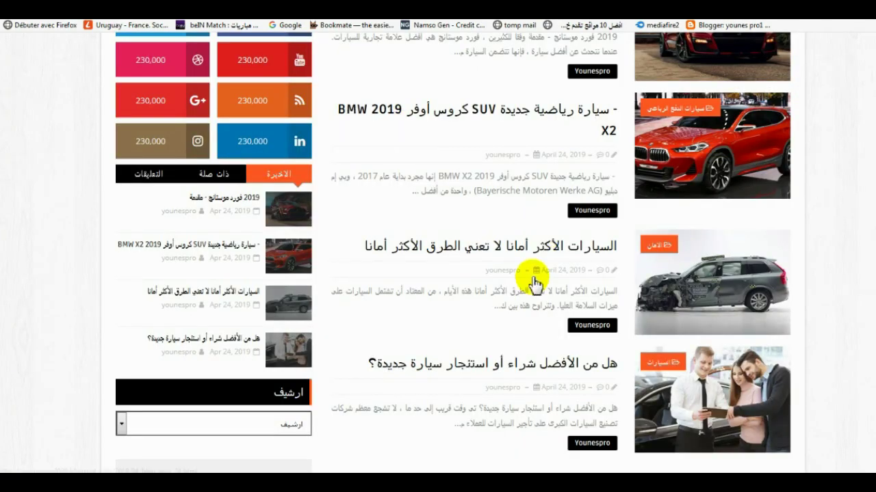
{"action": "scroll", "coordinate": [527, 280], "scroll_direction": "up", "scroll_amount": 5}
{"action": "scroll", "coordinate": [534, 285], "scroll_direction": "up", "scroll_amount": 3}
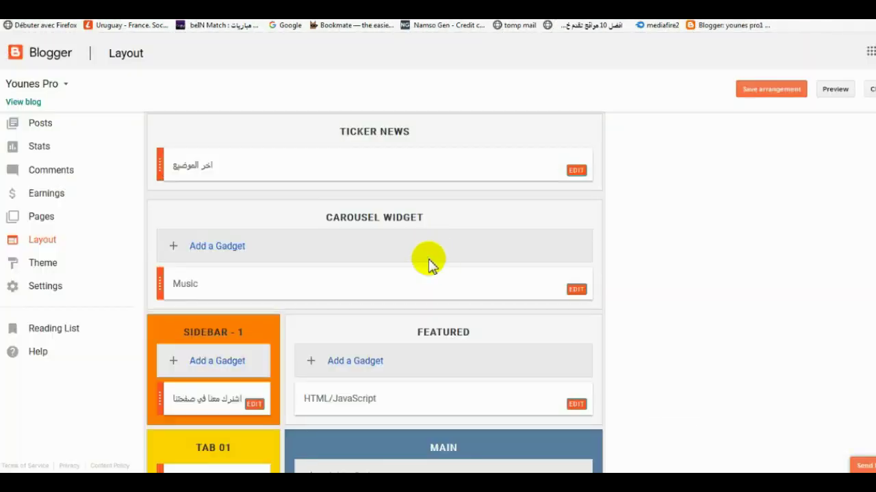
{"action": "scroll", "coordinate": [429, 260], "scroll_direction": "up", "scroll_amount": 4}
{"action": "scroll", "coordinate": [428, 258], "scroll_direction": "down", "scroll_amount": 2}
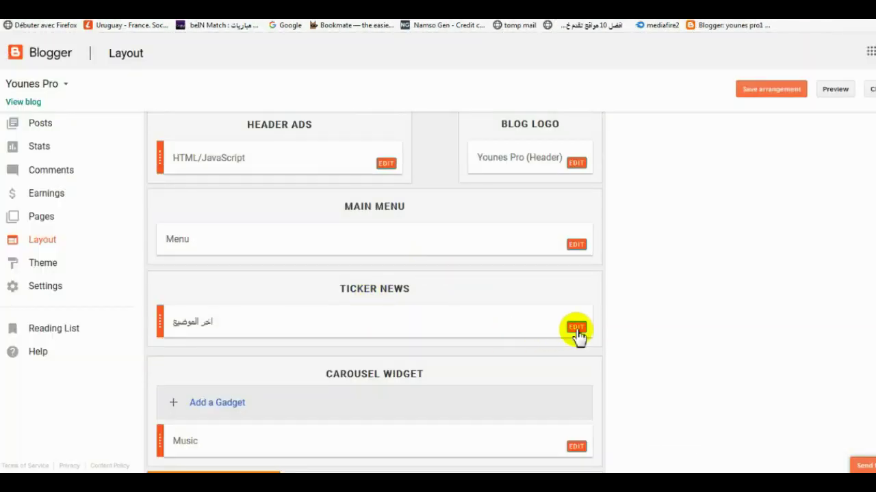
{"action": "left_click", "coordinate": [576, 329]}
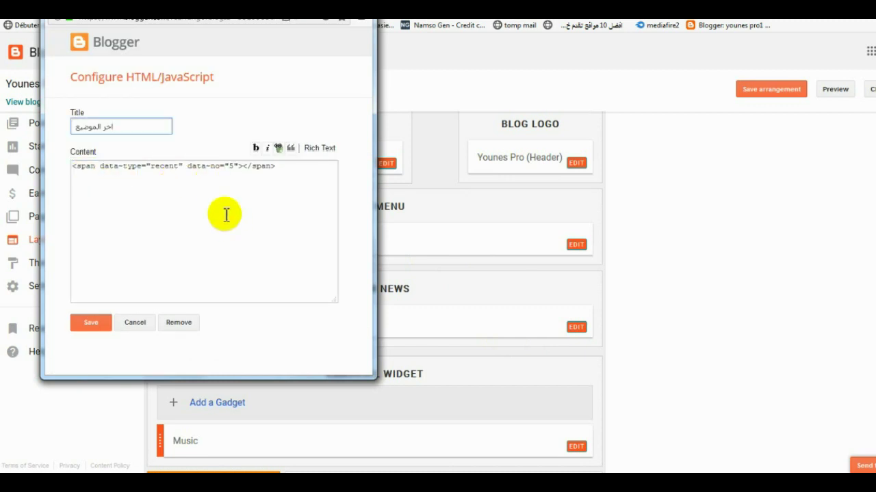
{"action": "left_click", "coordinate": [93, 331]}
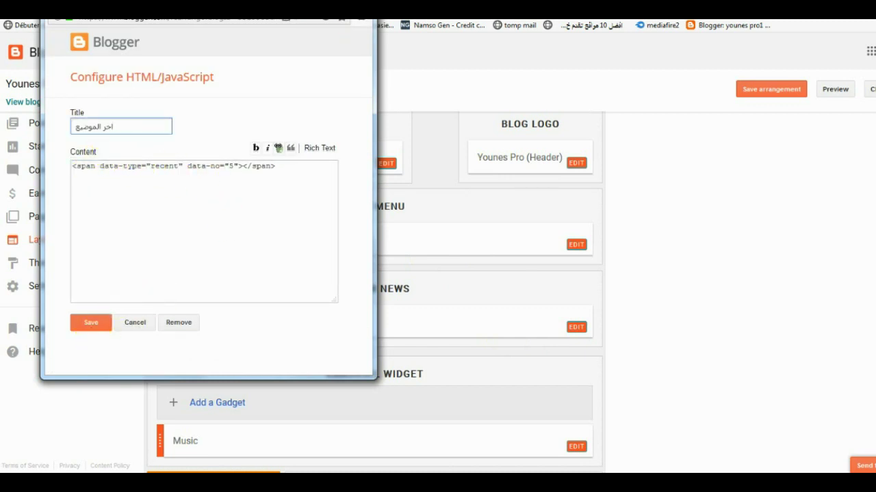
Step: Review the news ticker, carousel posts and social counter on the live blog's home page
{"action": "scroll", "coordinate": [461, 254], "scroll_direction": "up", "scroll_amount": 5}
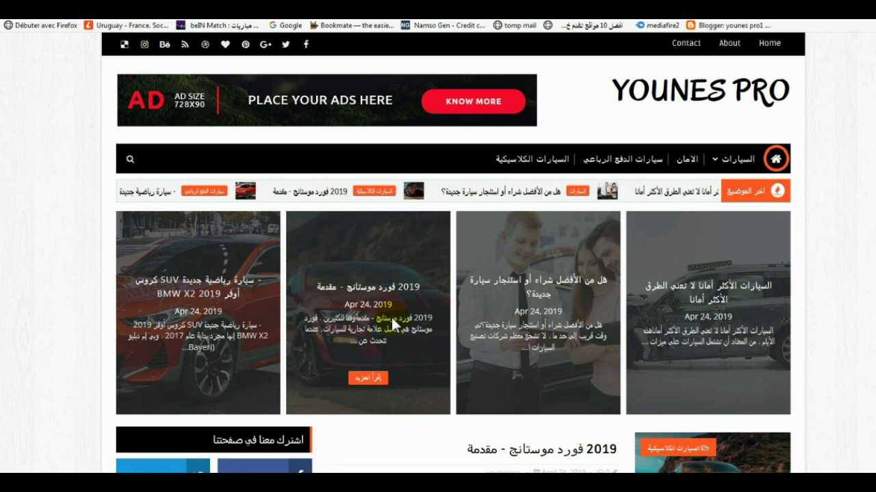
{"action": "scroll", "coordinate": [416, 308], "scroll_direction": "down", "scroll_amount": 1}
{"action": "scroll", "coordinate": [416, 308], "scroll_direction": "down", "scroll_amount": 2}
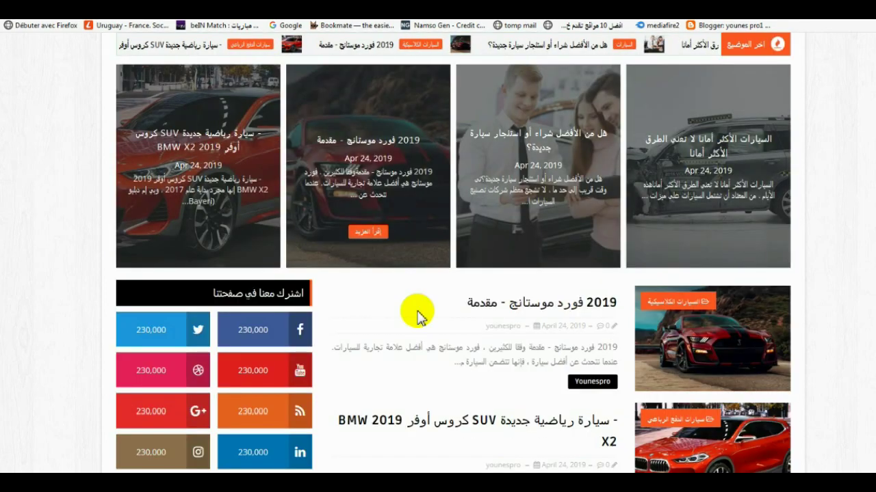